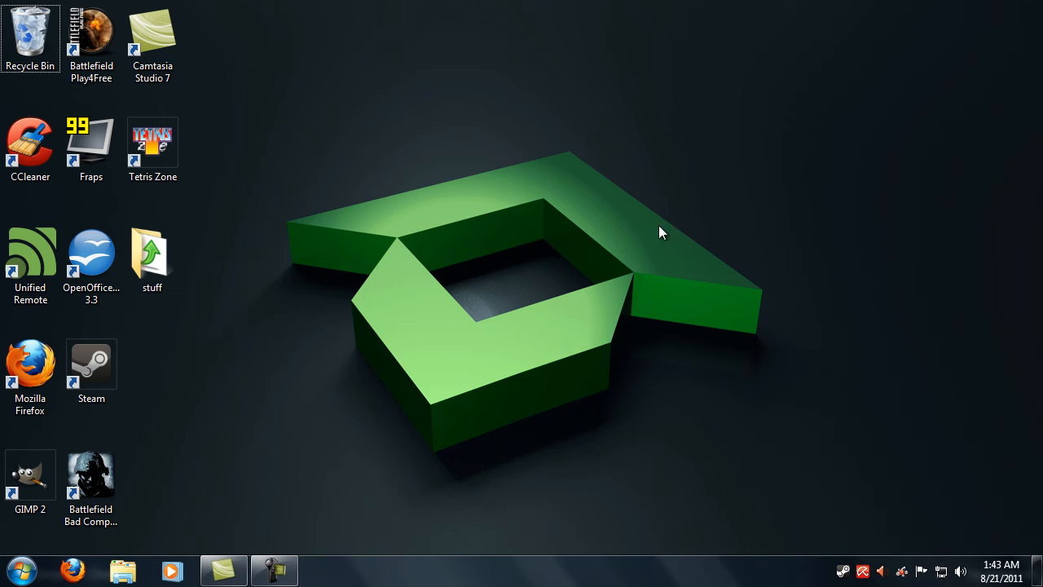
Step: Run procexp.exe from stuff\ProcessExplorer, accepting the security warning
click(505, 338)
key(Return)
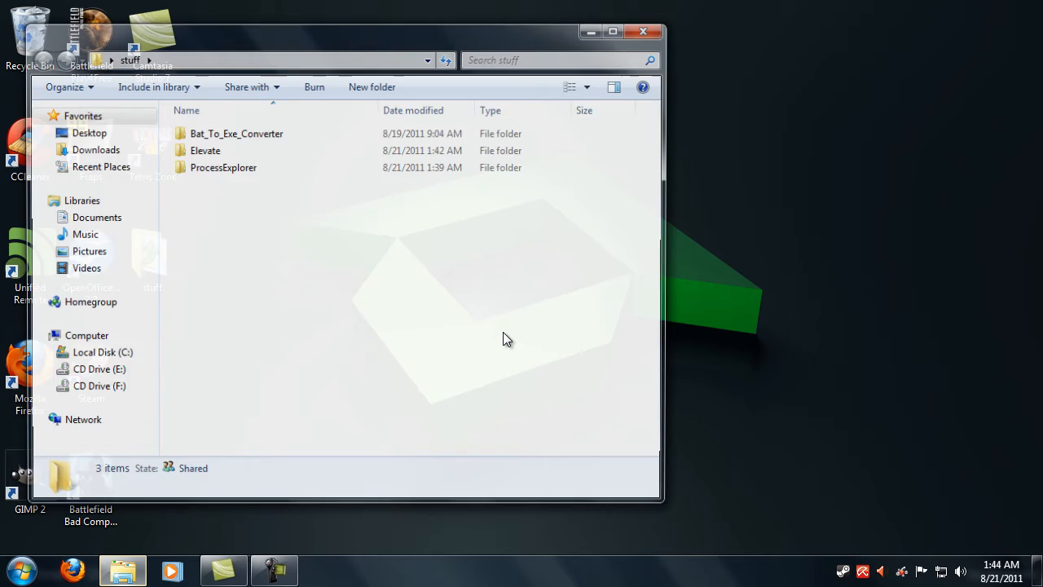
key(Return)
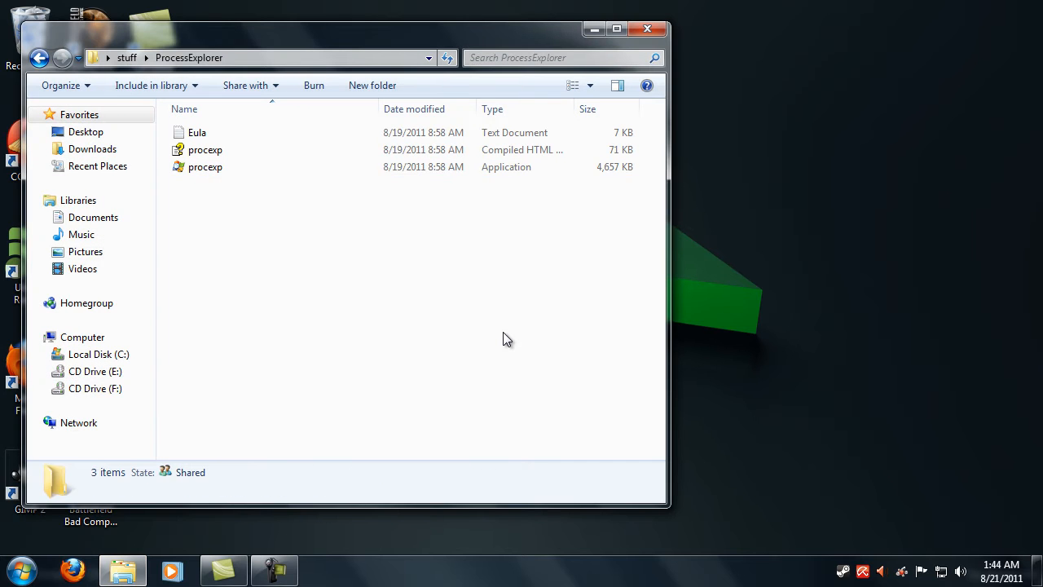
key(End)
key(Return)
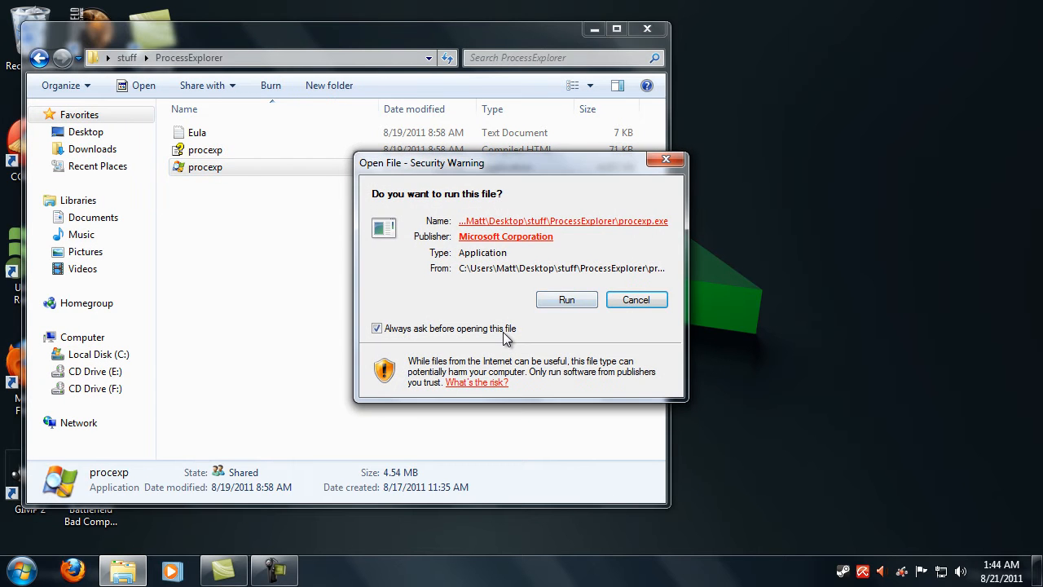
key(r)
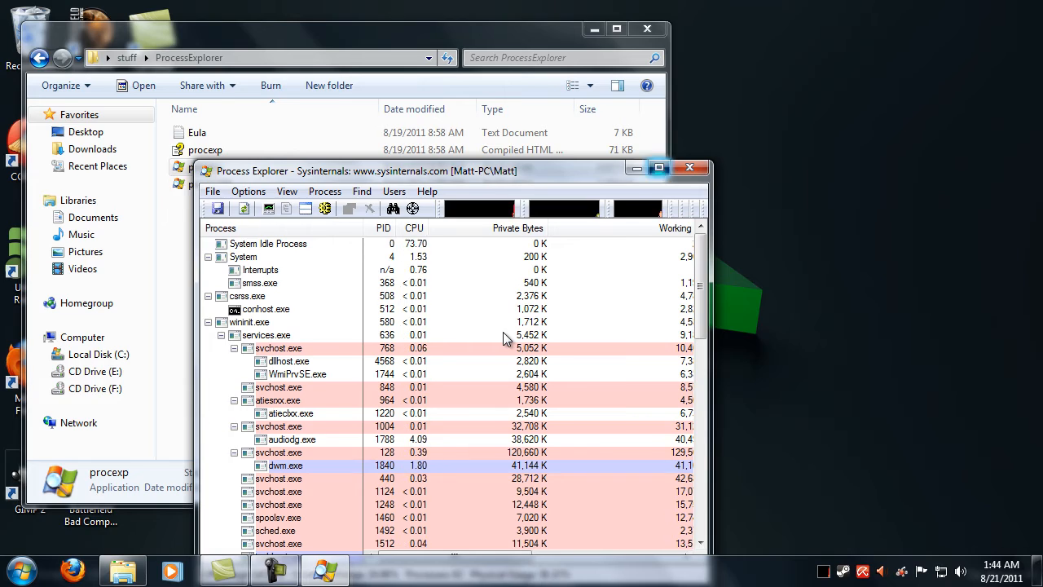
scroll(506, 338, down, 5)
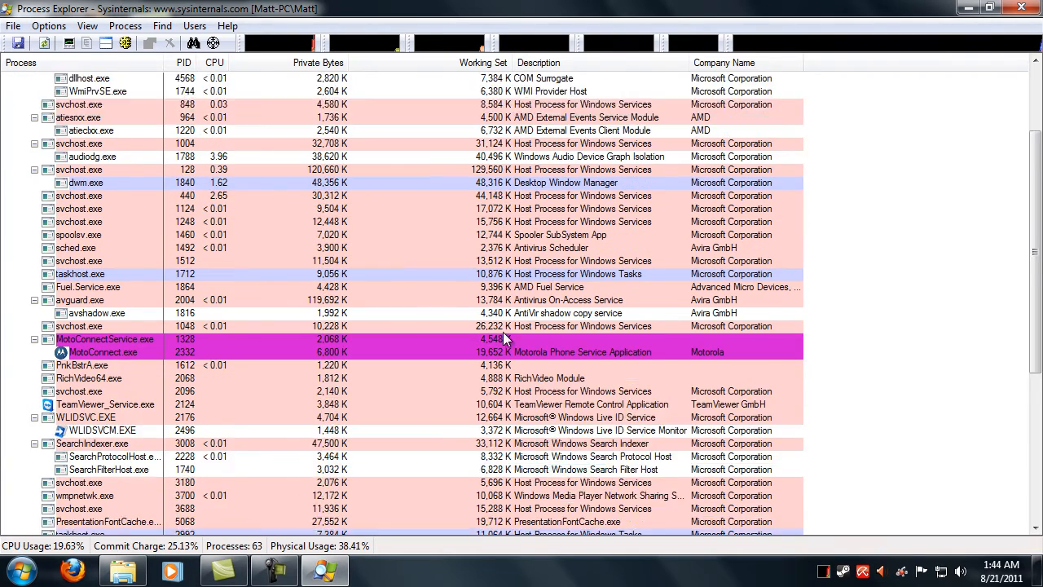
scroll(506, 338, down, 5)
scroll(506, 338, down, 5)
scroll(506, 338, up, 5)
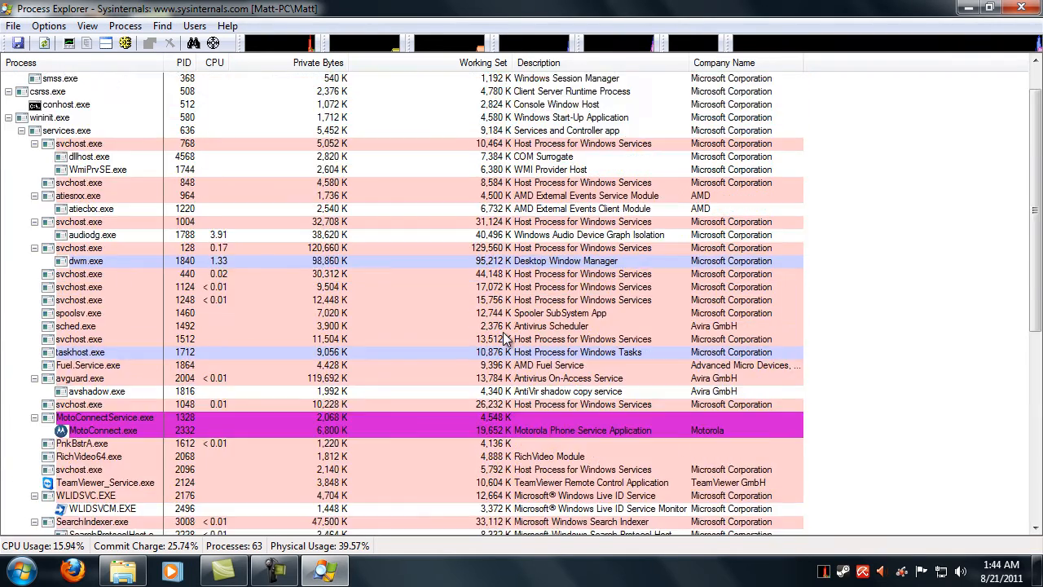
scroll(506, 338, up, 3)
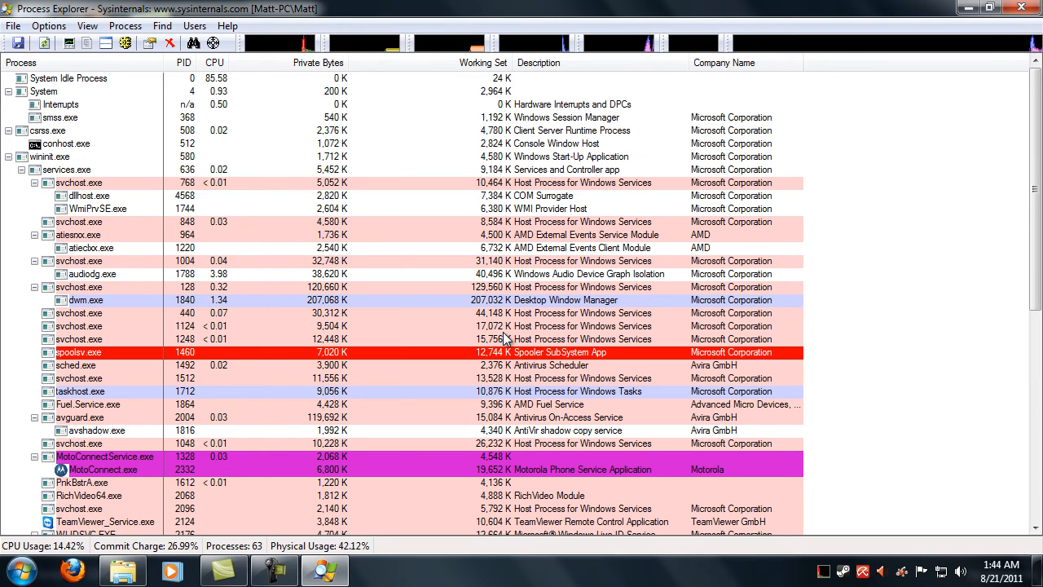
Step: View the spoolsv.exe process Properties and close them again
key(shift+F10)
key(Down)
key(Down)
key(Return)
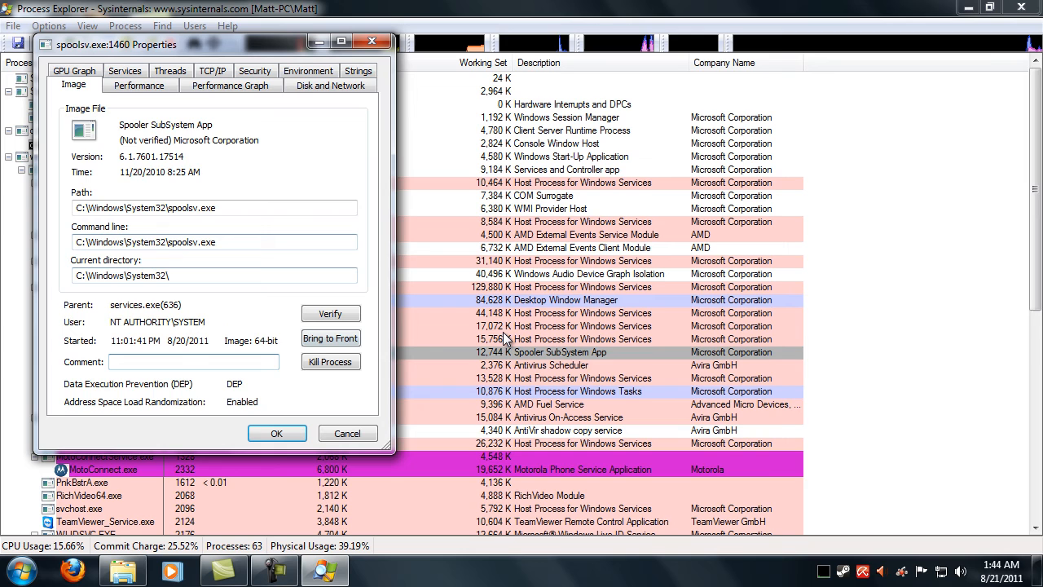
key(Escape)
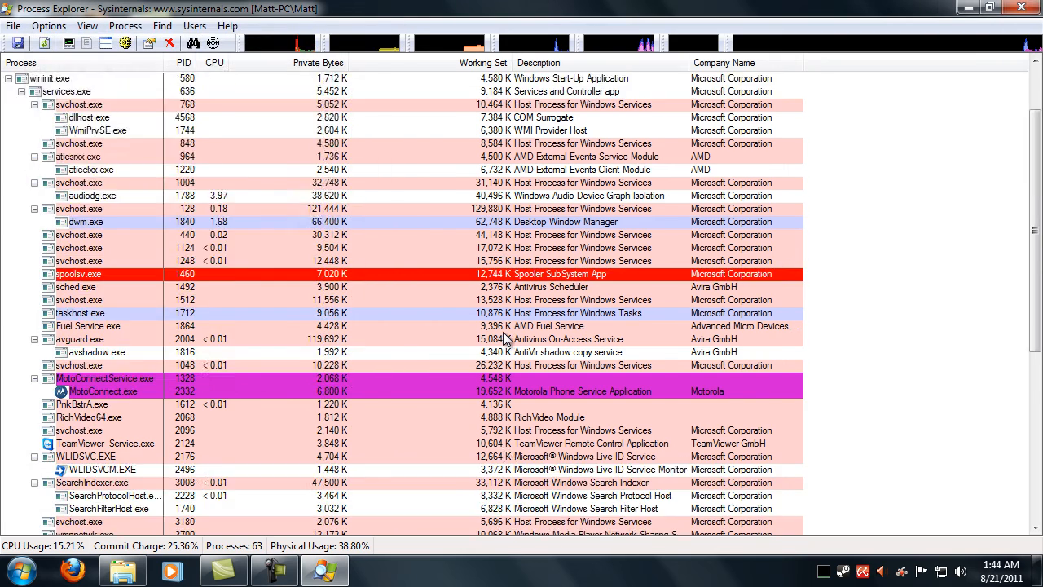
scroll(507, 338, down, 5)
scroll(506, 338, down, 5)
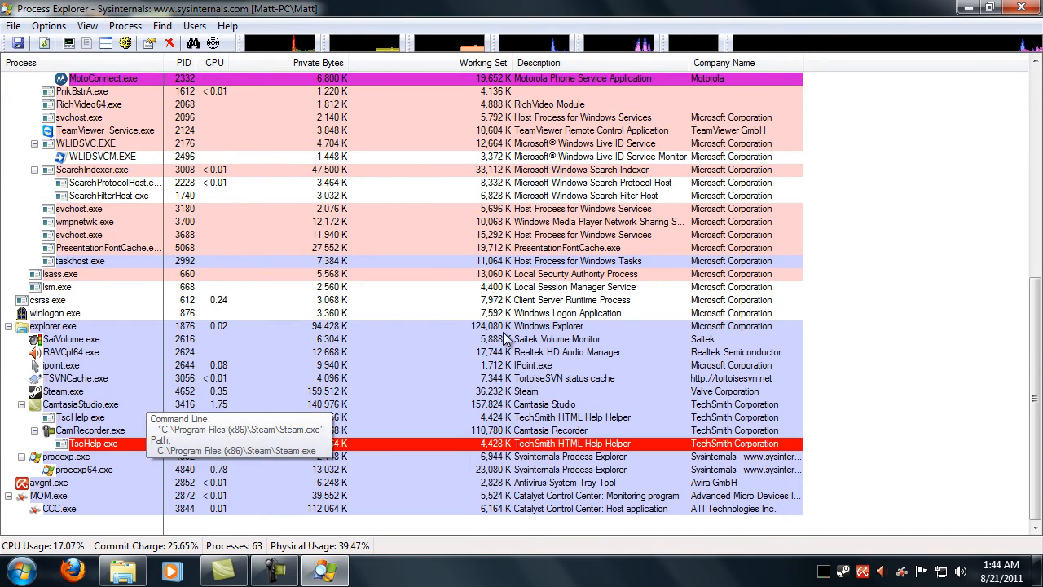
scroll(507, 338, up, 3)
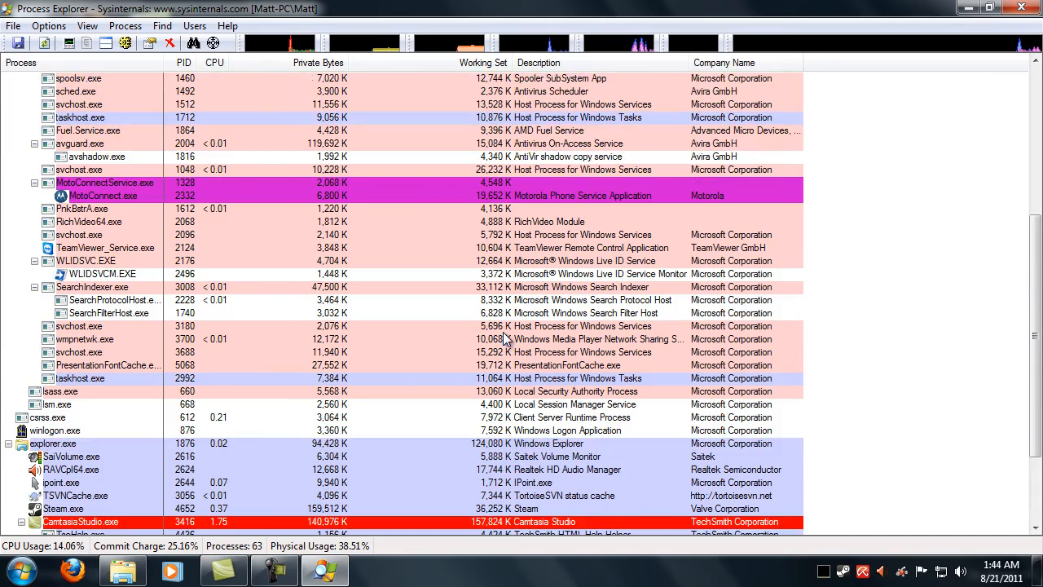
scroll(507, 339, up, 7)
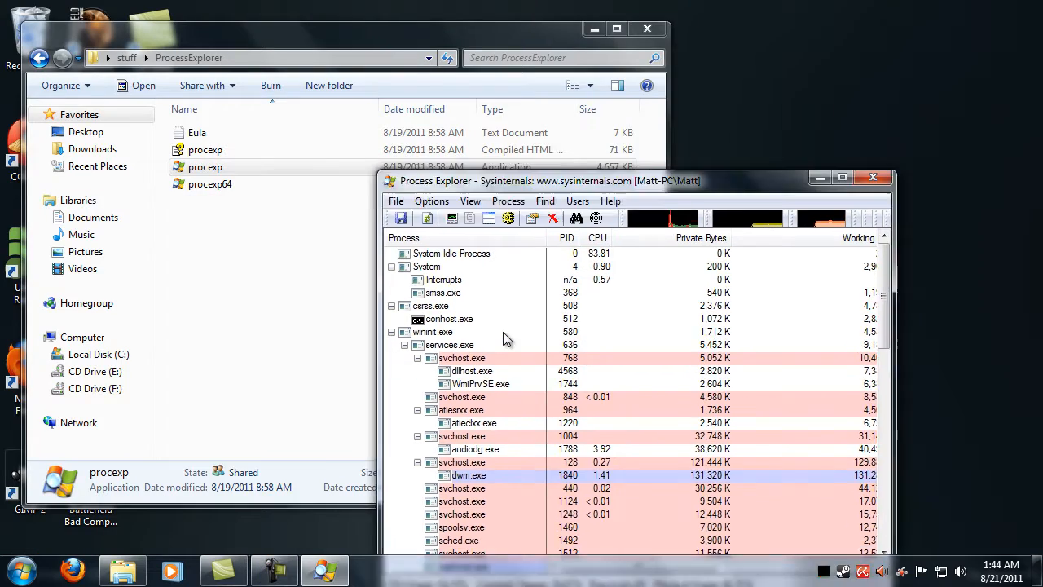
Step: Snap the folder window left beside Process Explorer and clear its file selection
key(super+Left)
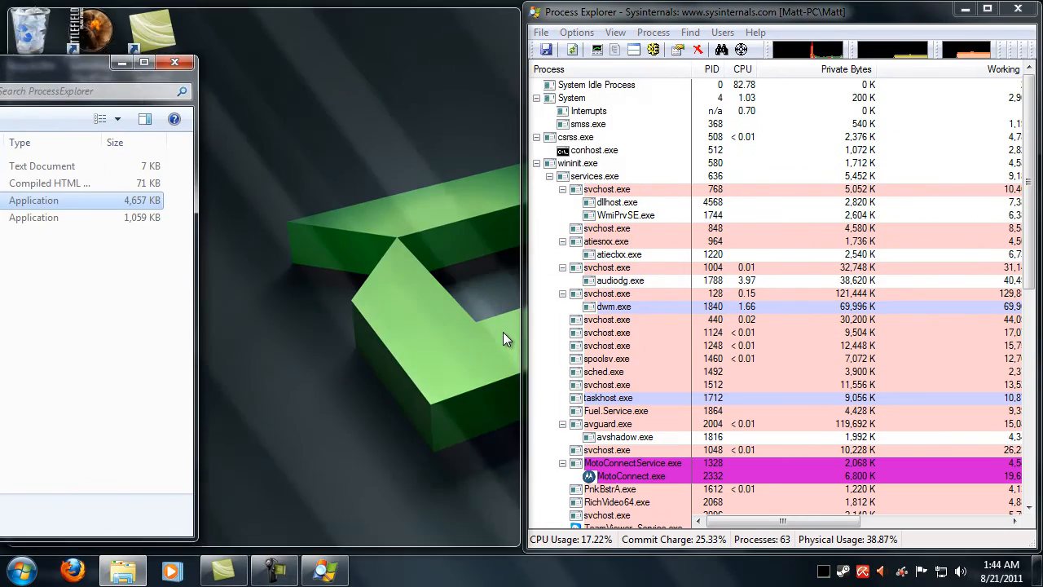
key(alt+Tab)
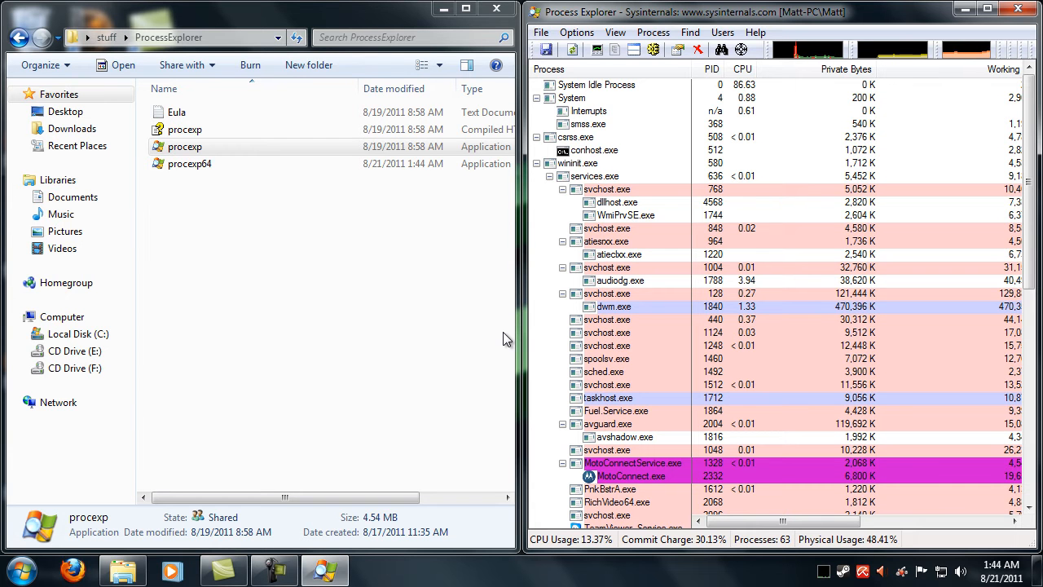
click(506, 338)
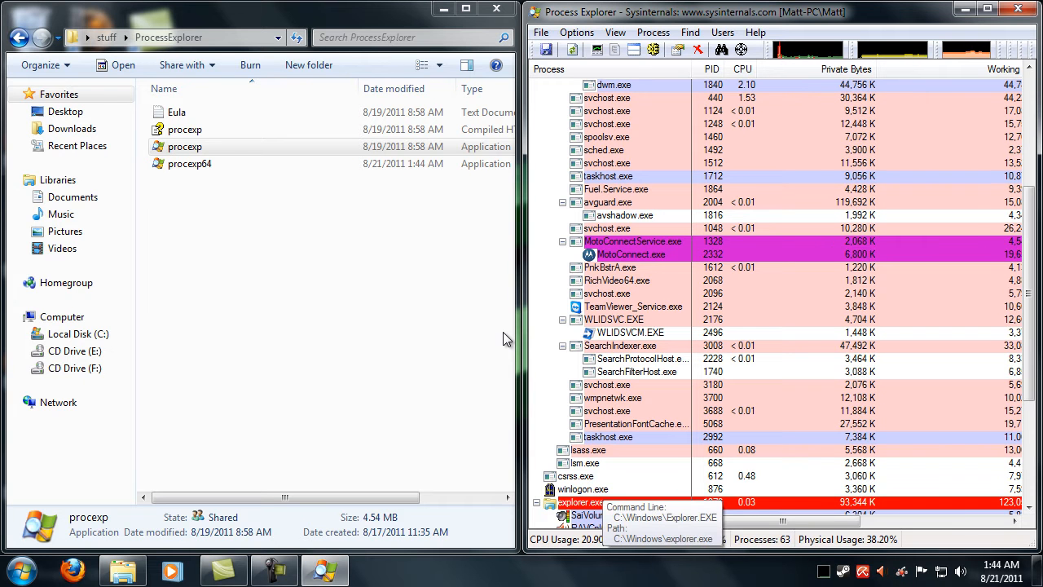
click(505, 338)
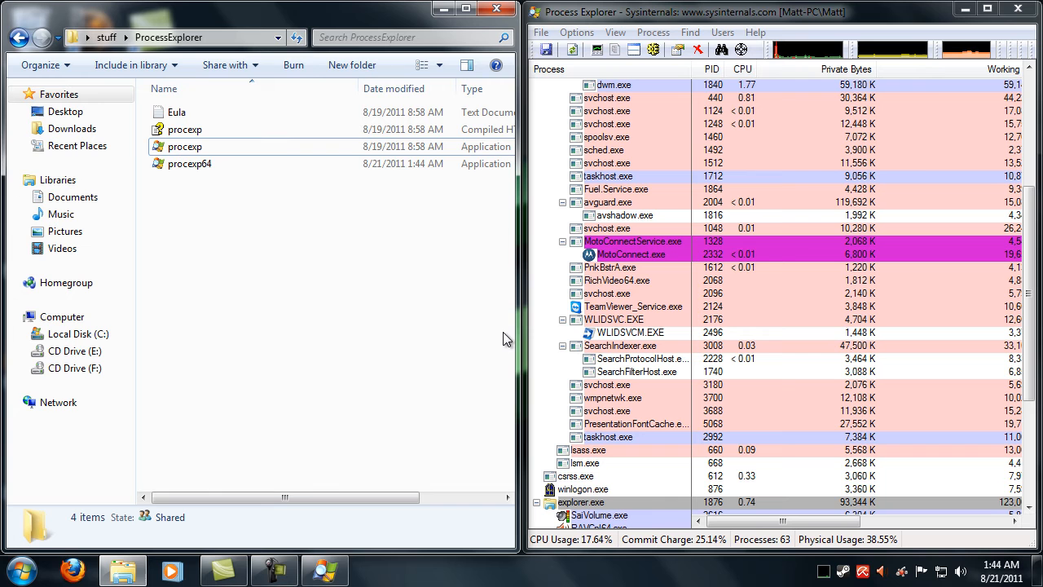
Step: Close both windows, open stuff from the desktop and snap it to the right half
key(alt+F4)
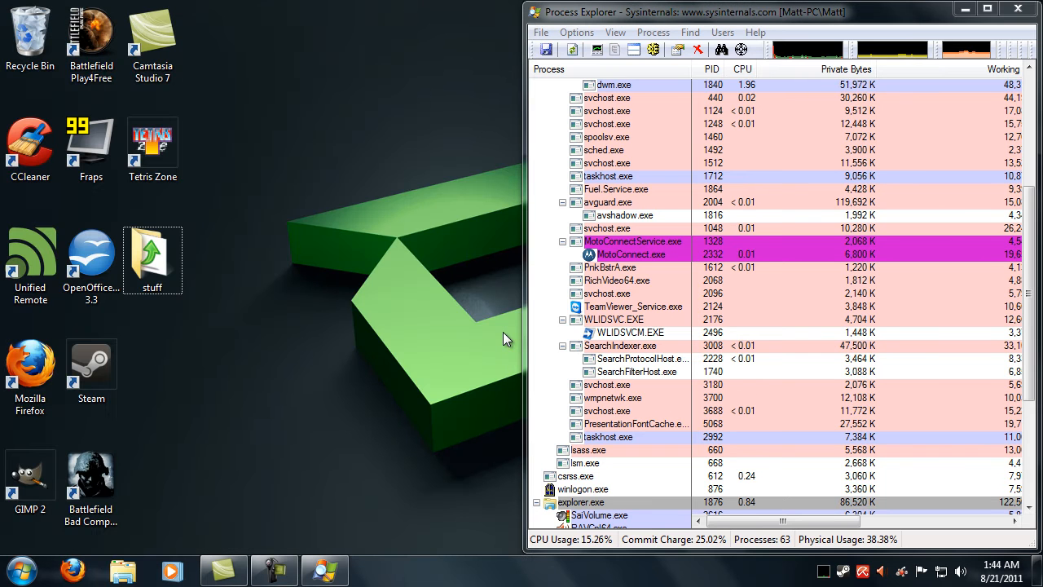
key(alt+F4)
key(s)
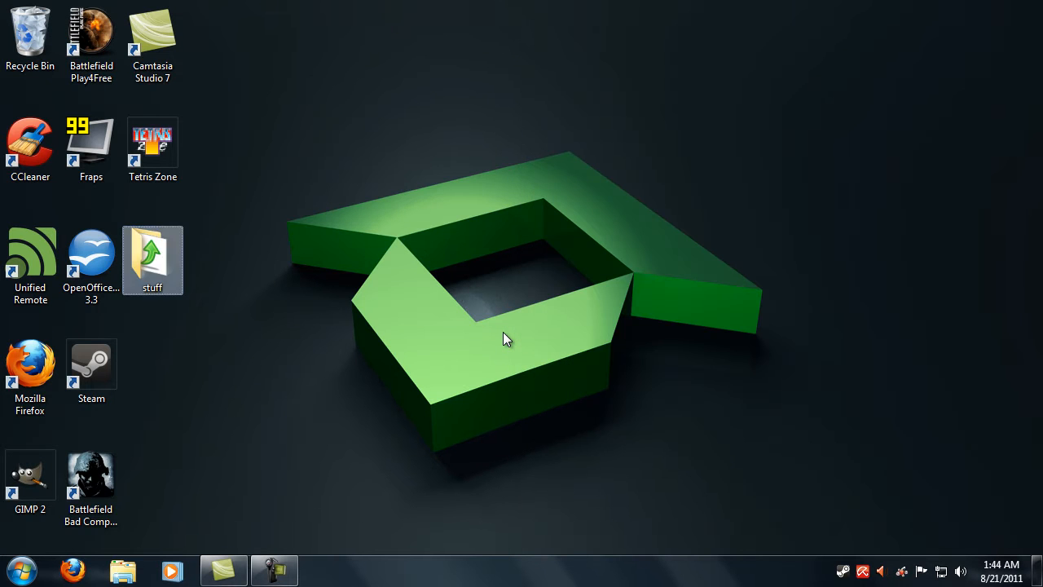
key(Return)
key(super+Right)
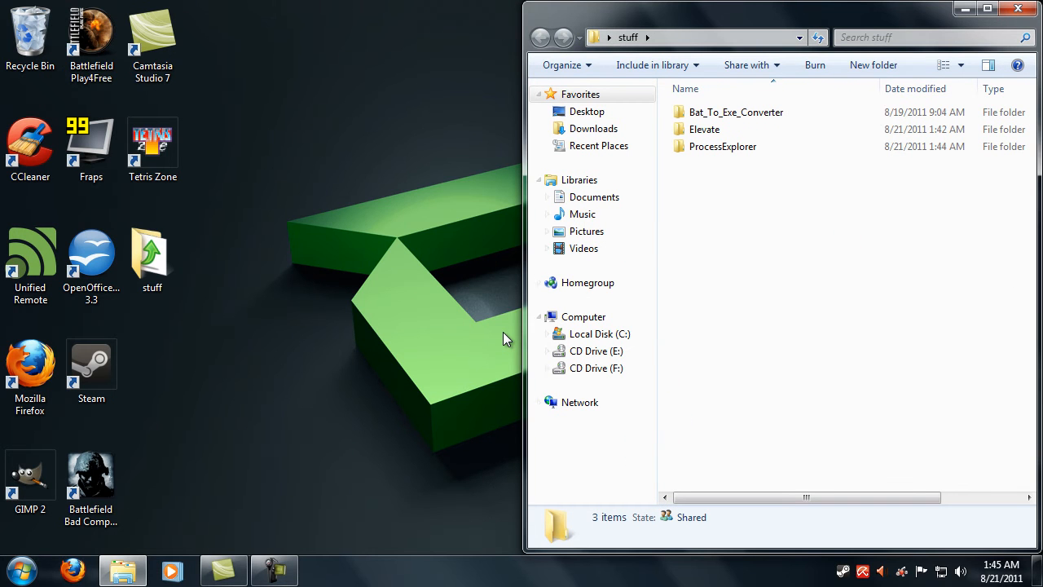
Step: Open Computer from the Start menu and snap it to the left half
key(super)
key(Right)
key(Up)
key(Return)
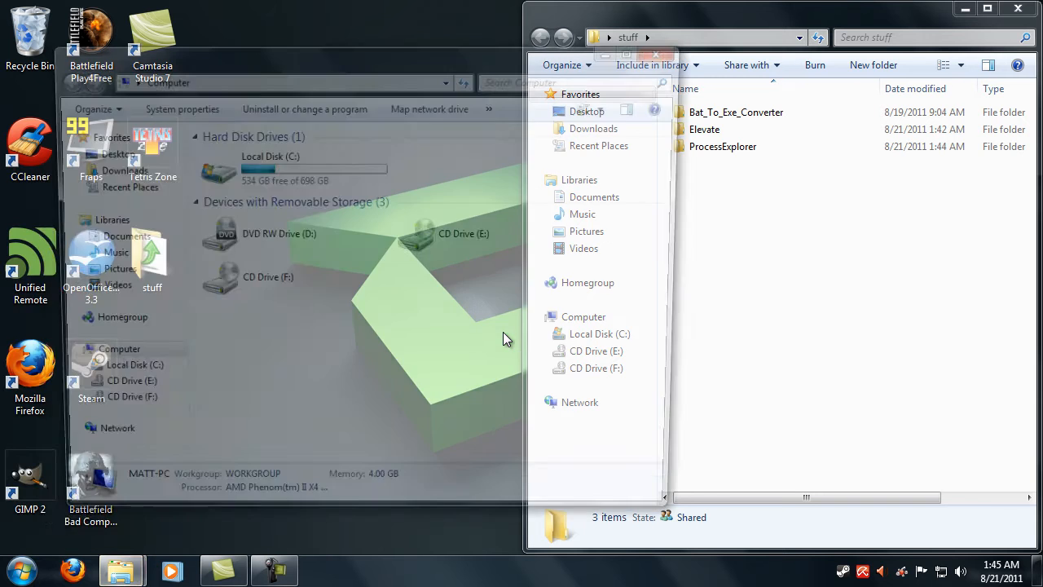
key(super+Right)
key(super+Left)
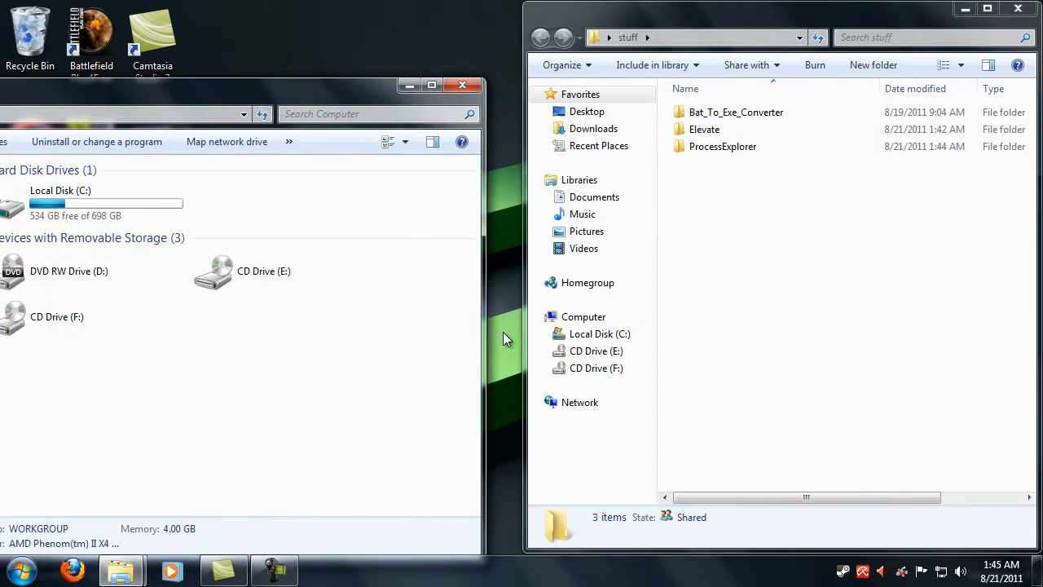
Step: Open Local Disk (C:) on the left and the Documents library snapped right
key(End)
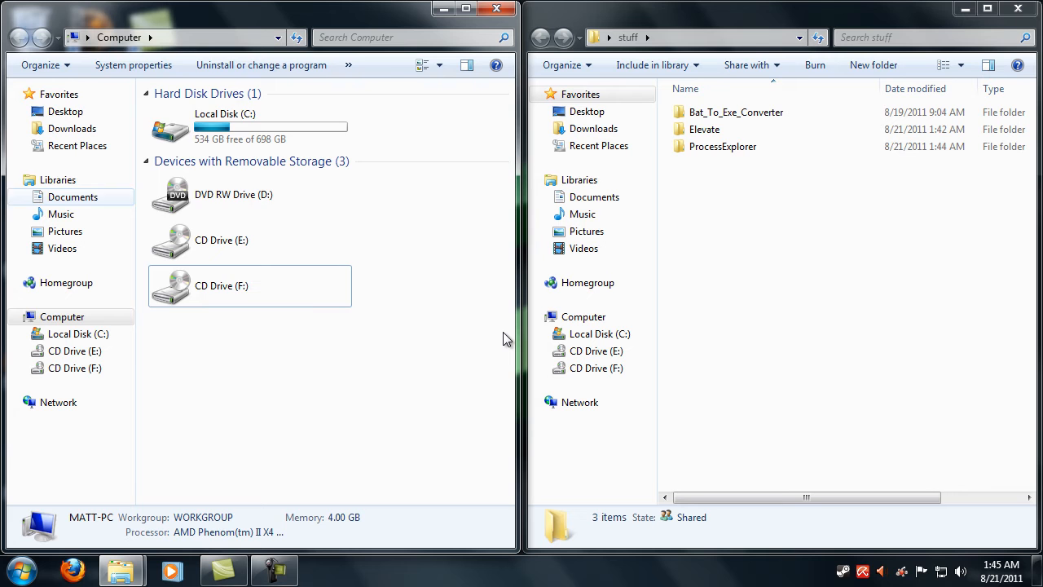
key(Home)
key(Return)
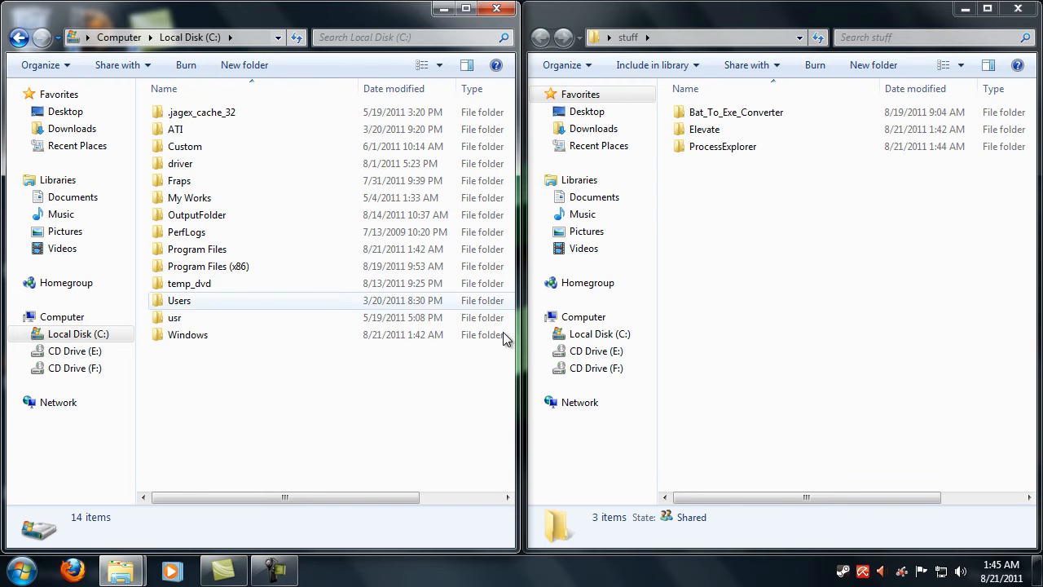
key(super)
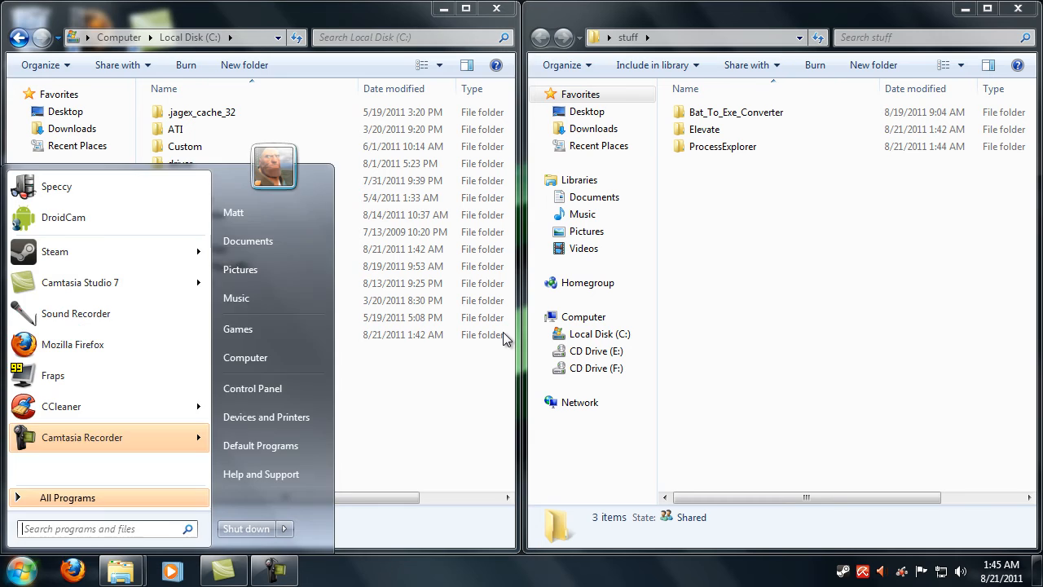
key(Right)
key(Return)
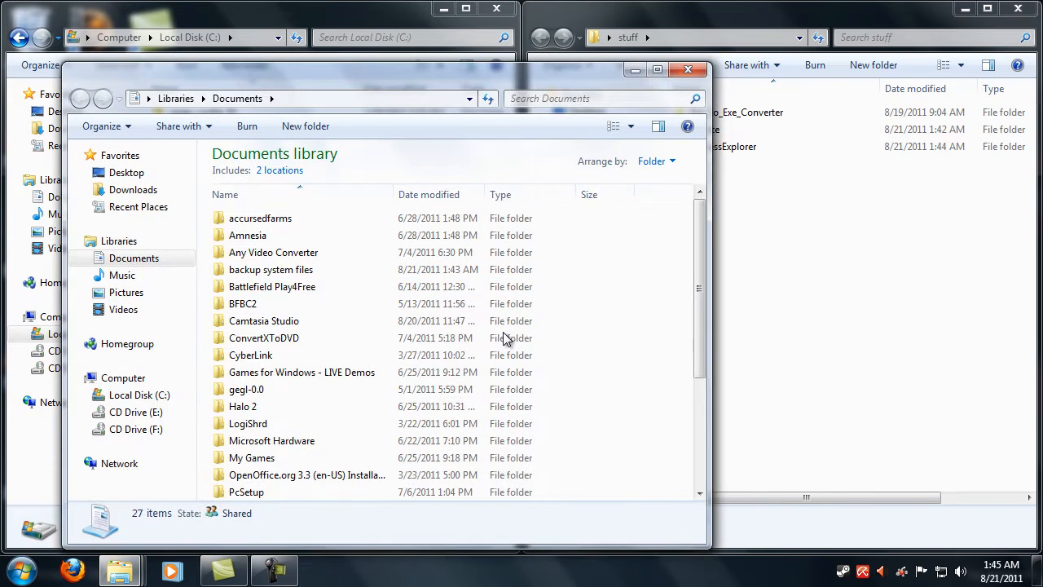
key(super+Right)
Step: Browse the Documents library folders to locate backup system files
key(Up)
key(Down)
key(Up)
key(Down)
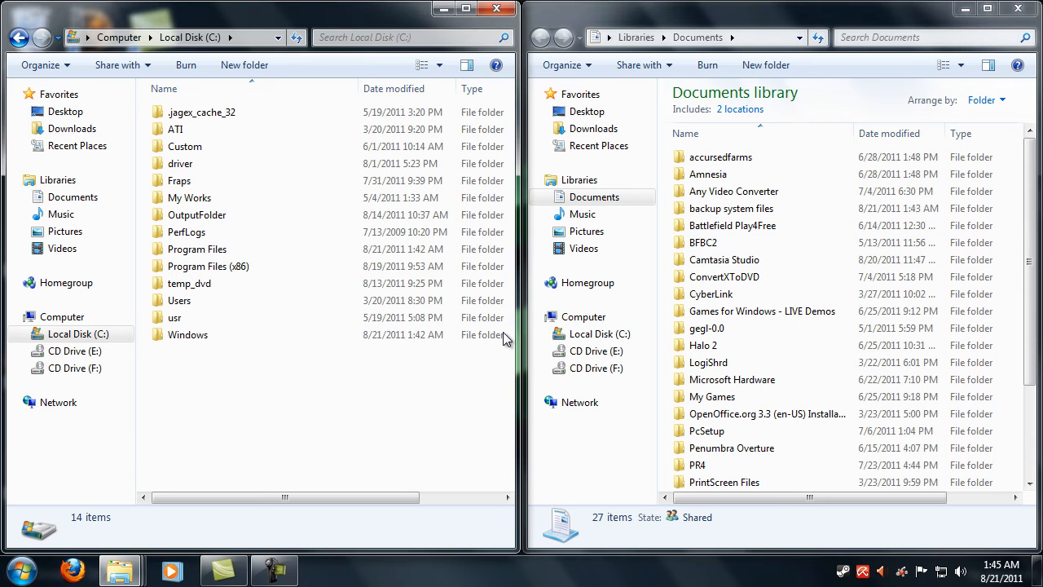
key(Down)
key(Up)
key(Down)
key(Up)
key(Down)
key(Up)
key(Up)
key(Down)
key(Up)
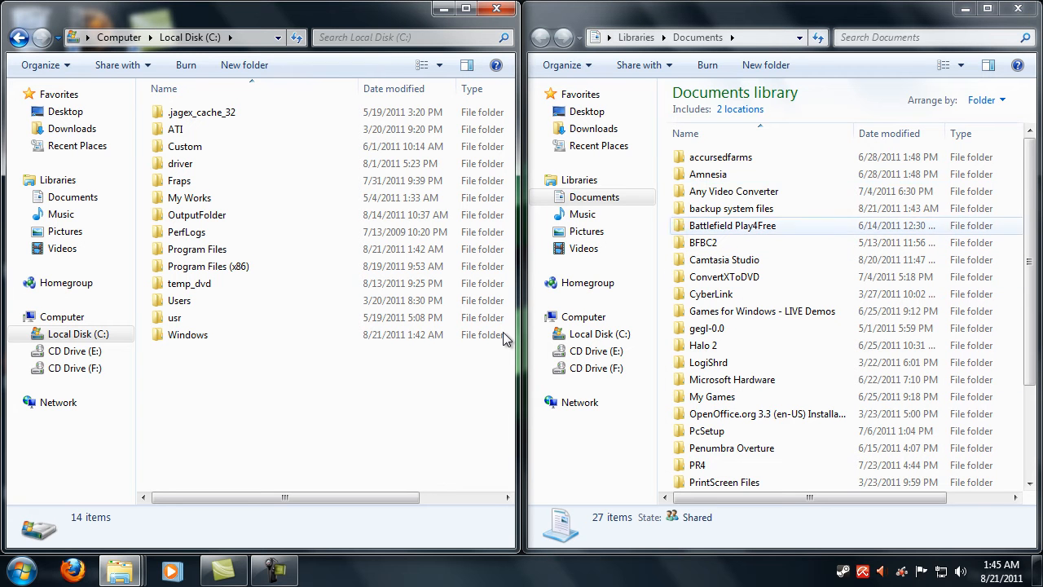
key(Up)
key(Down)
key(Up)
key(Down)
key(Down)
key(Up)
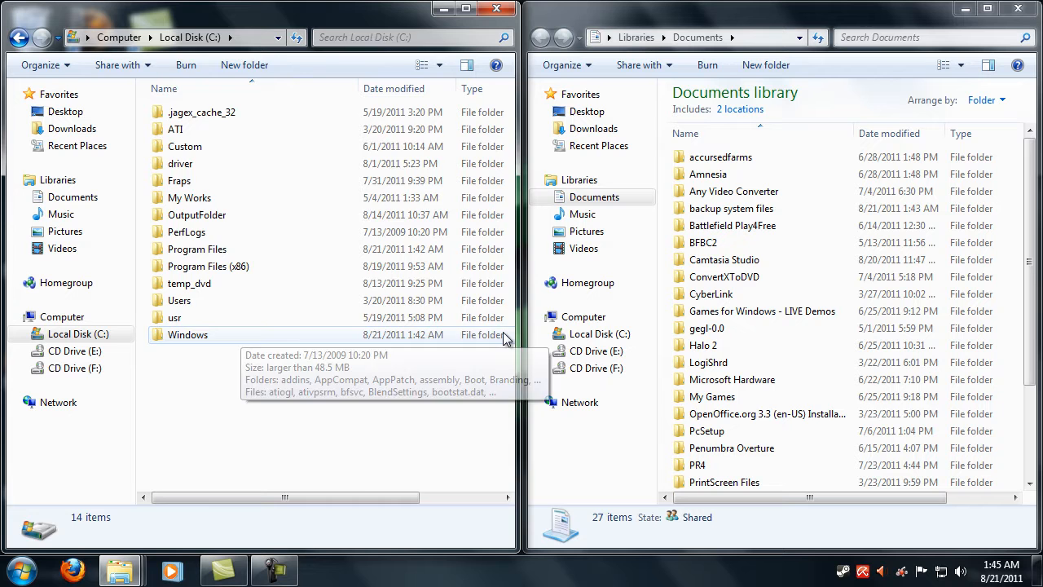
Step: Move taskmgr from C:\Windows\System32 into backup system files and check the folder
double_click(505, 335)
scroll(505, 337, down, 10)
scroll(506, 336, down, 5)
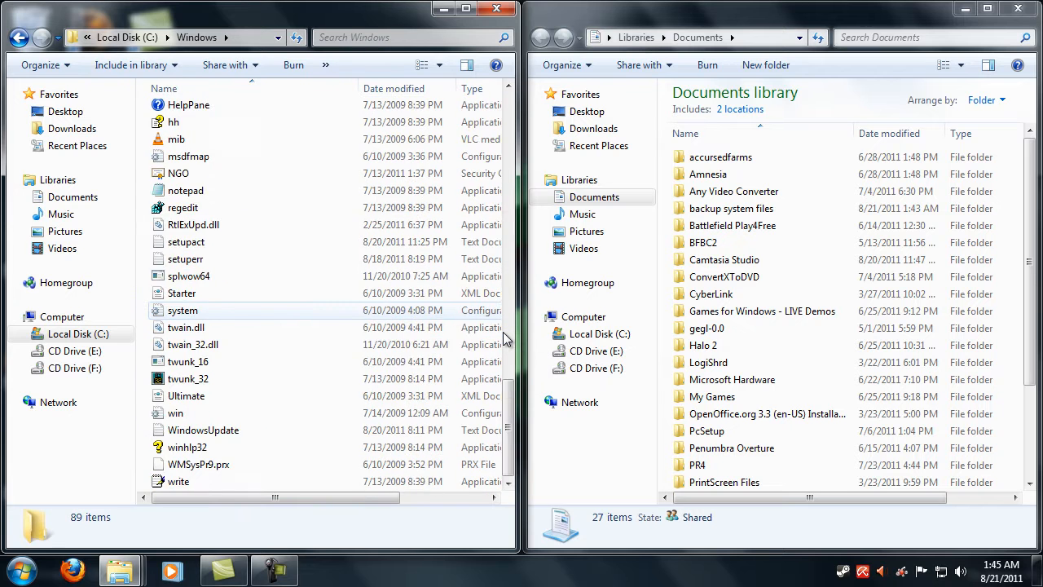
scroll(506, 336, up, 8)
scroll(505, 336, down, 3)
scroll(505, 336, down, 4)
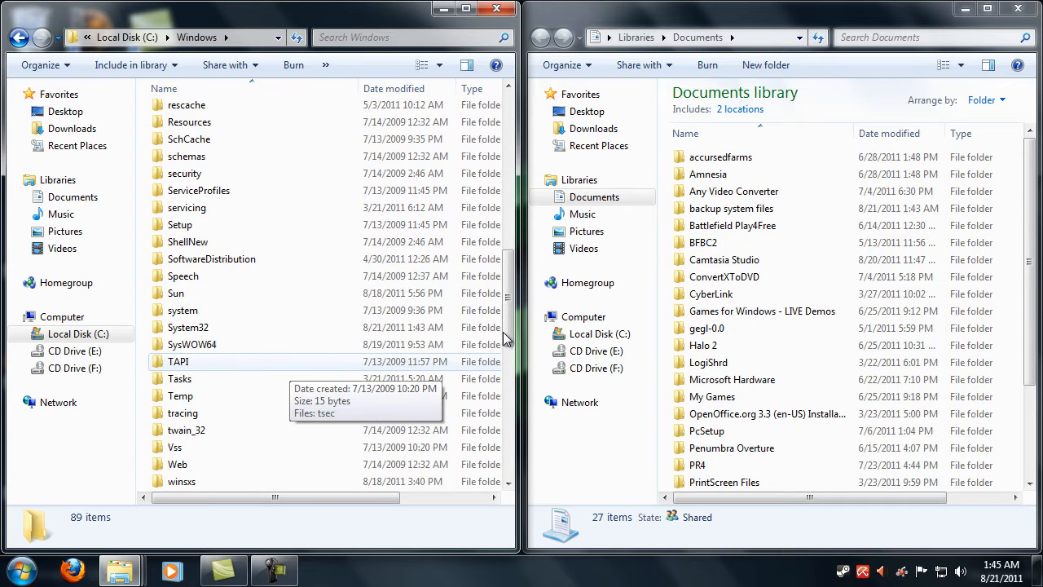
scroll(505, 335, down, 3)
key(Return)
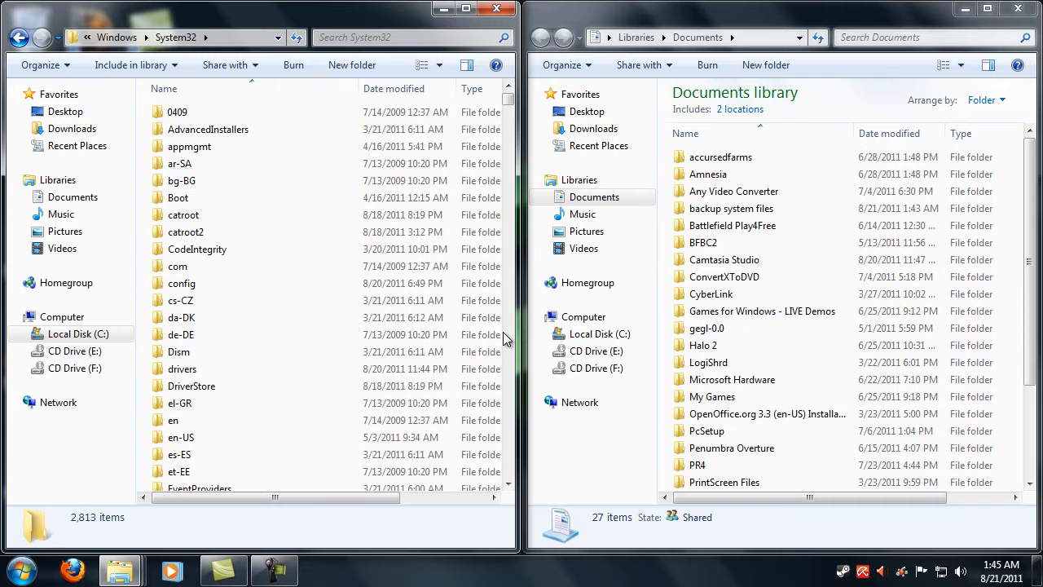
scroll(505, 336, down, 10)
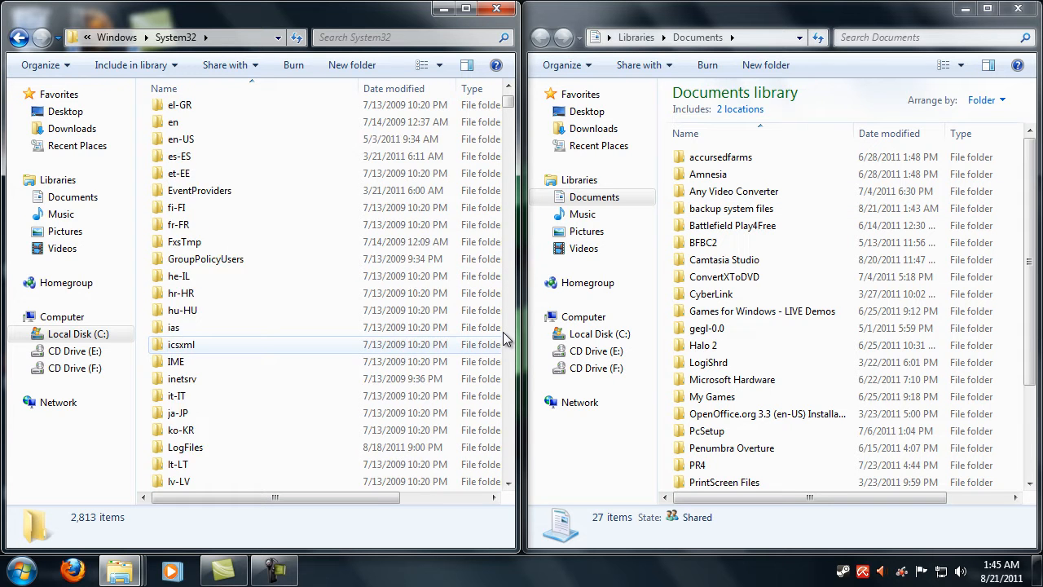
scroll(505, 336, down, 10)
scroll(505, 336, down, 6)
scroll(506, 336, down, 8)
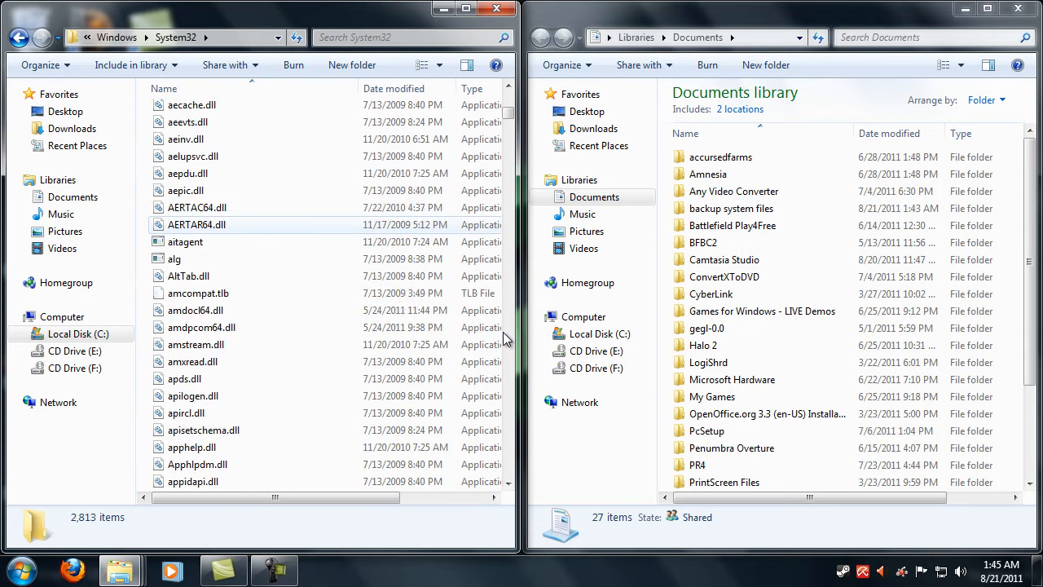
scroll(505, 336, down, 8)
text(tht)
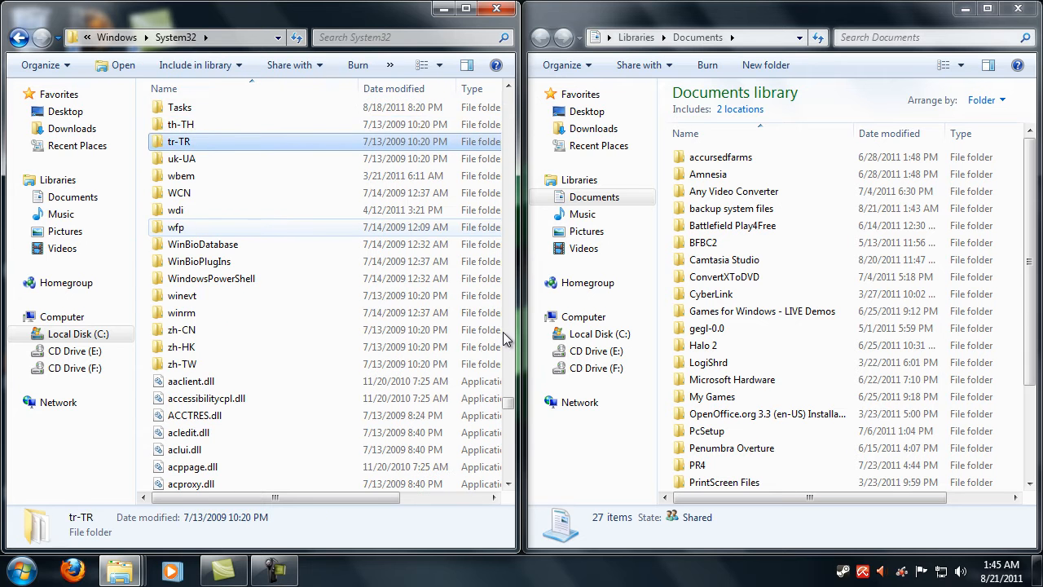
text(tabtask)
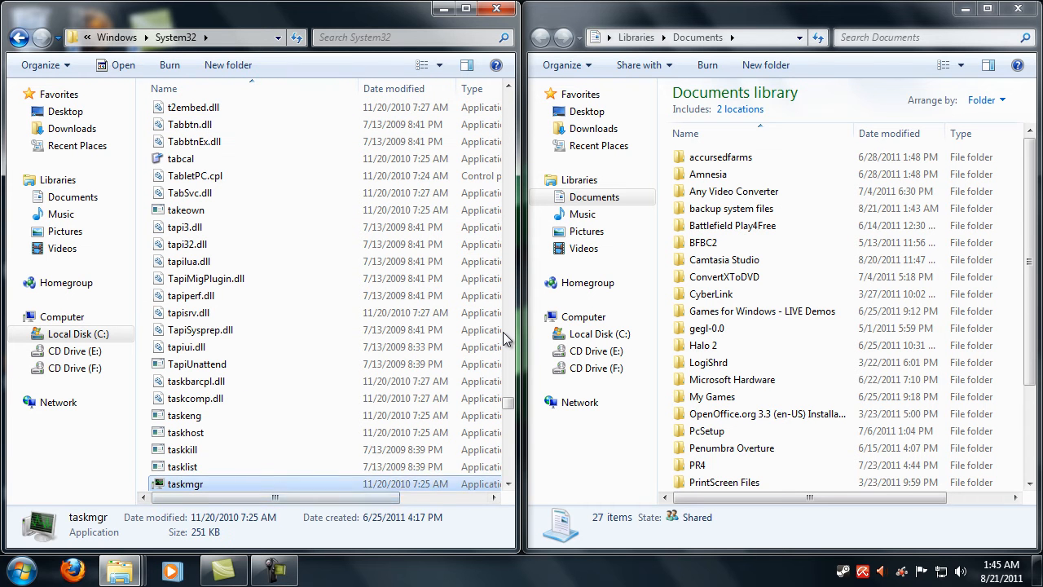
drag(185, 483, 776, 225)
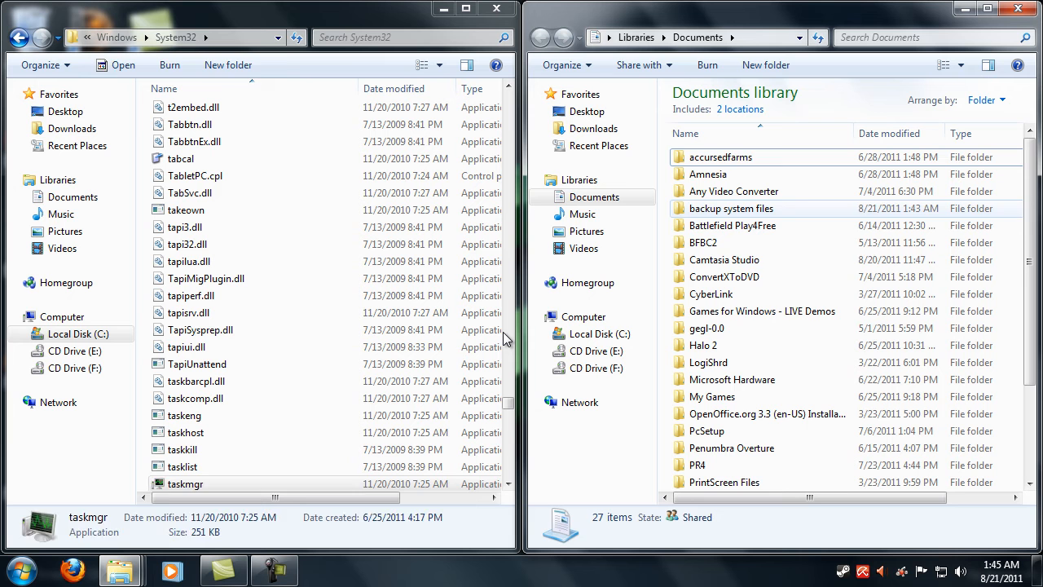
key(Down)
key(Down)
key(Up)
key(Up)
key(Up)
key(Return)
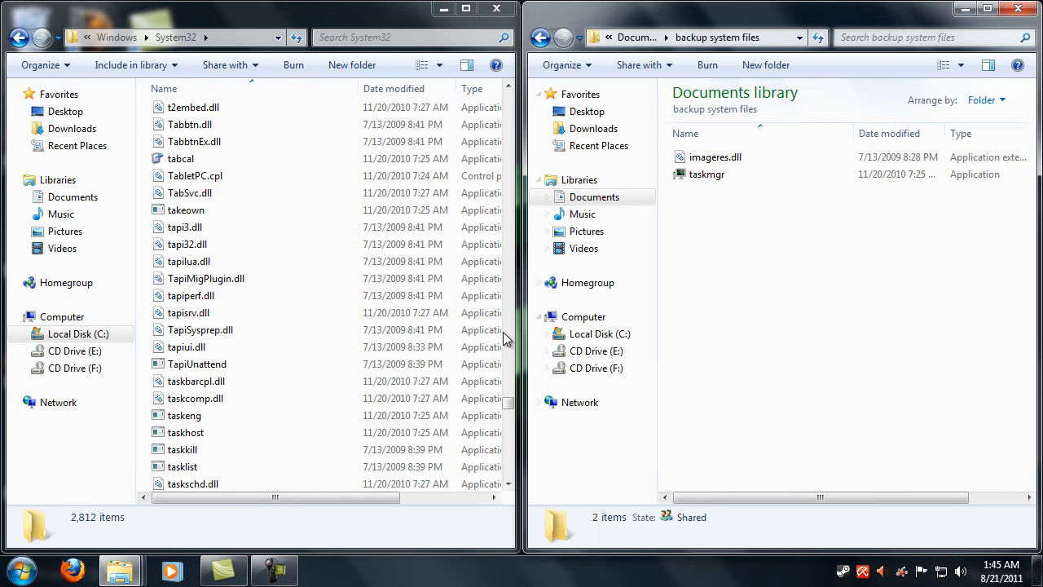
key(BackSpace)
Step: Close the System32 window and check the ProcessExplorer folder inside stuff
key(BackSpace)
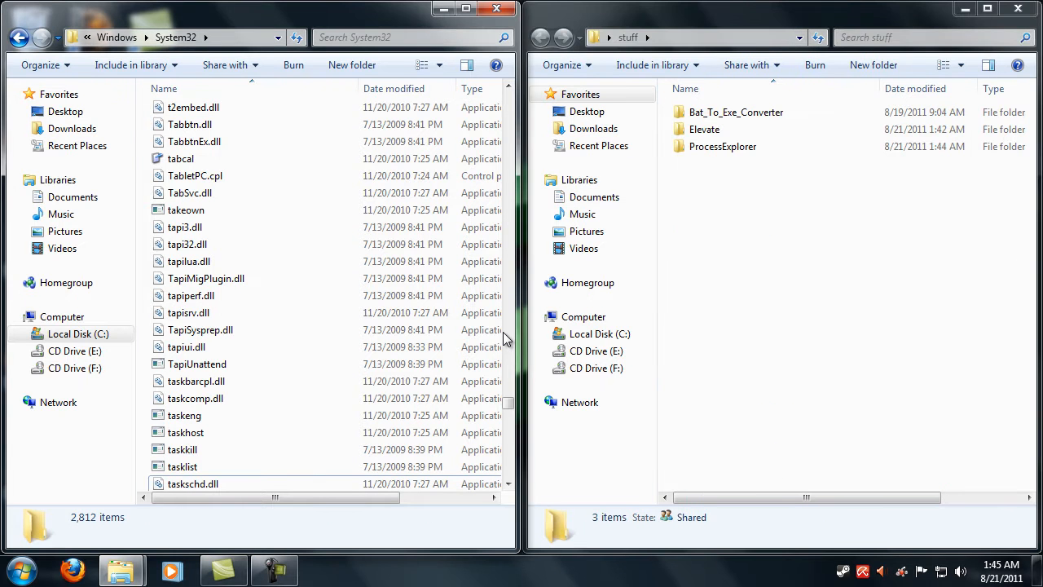
key(BackSpace)
key(alt+F4)
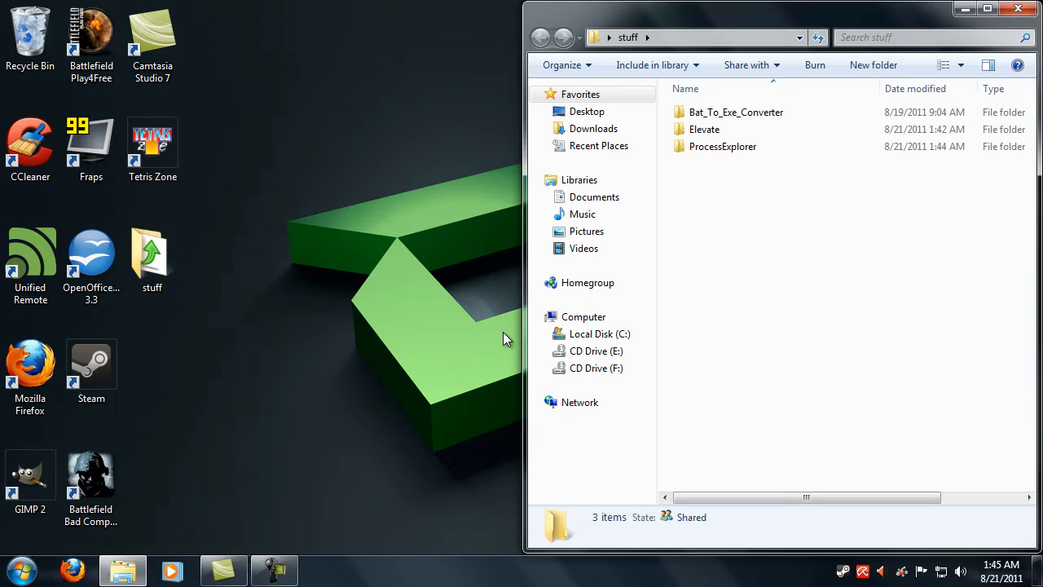
key(alt+Tab)
key(End)
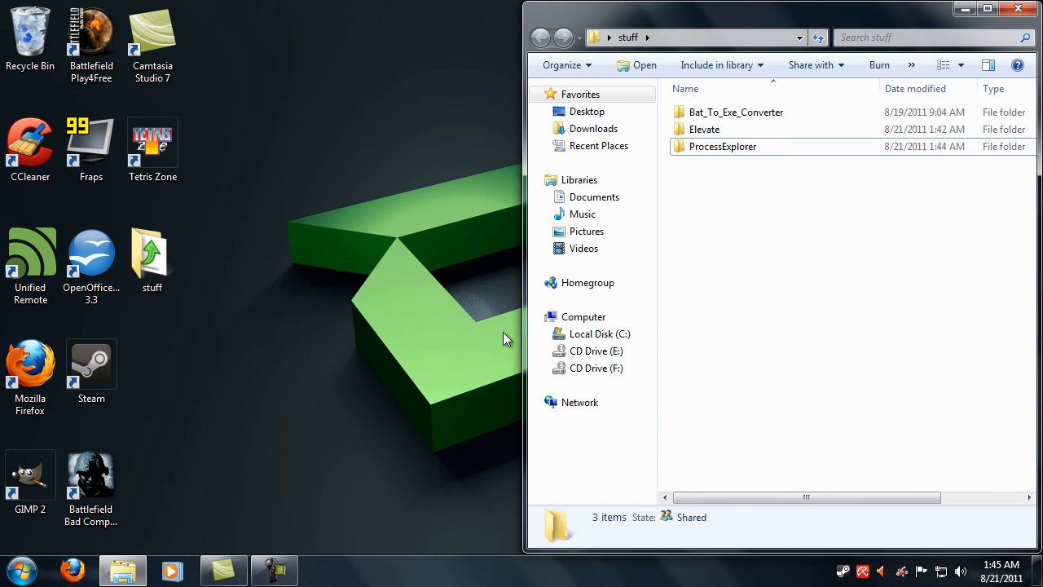
key(Return)
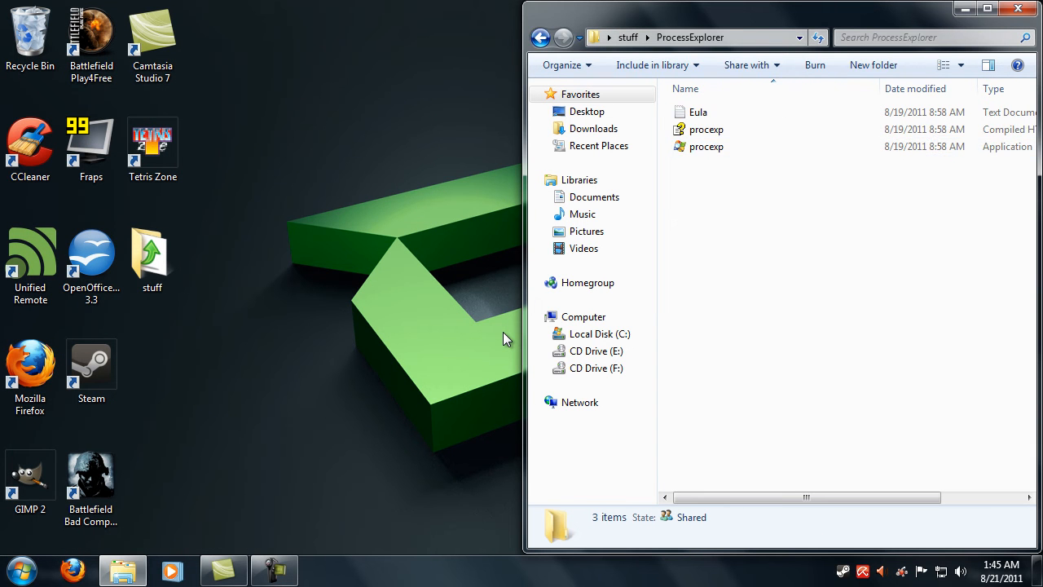
key(BackSpace)
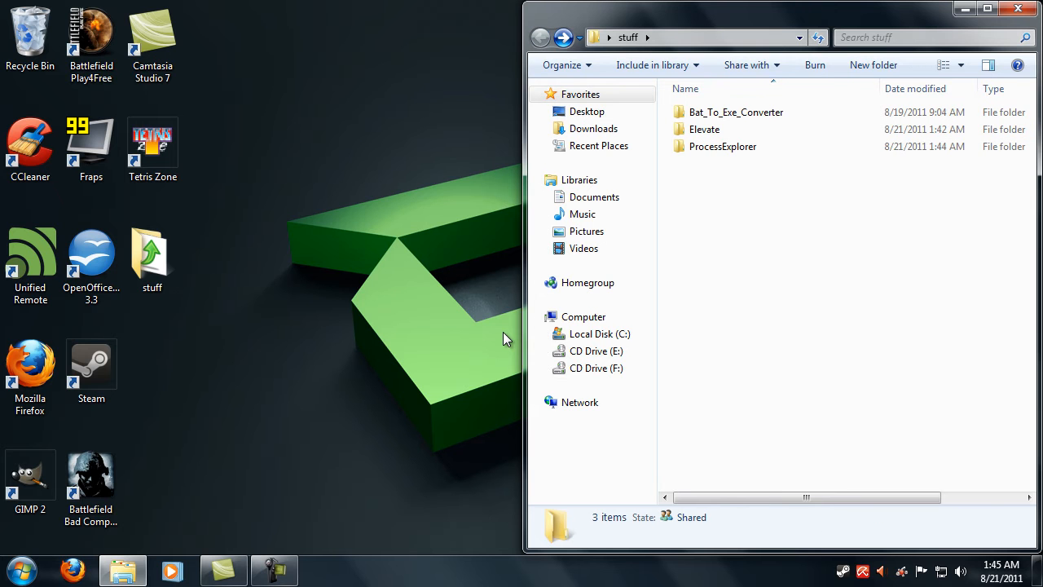
key(End)
key(Return)
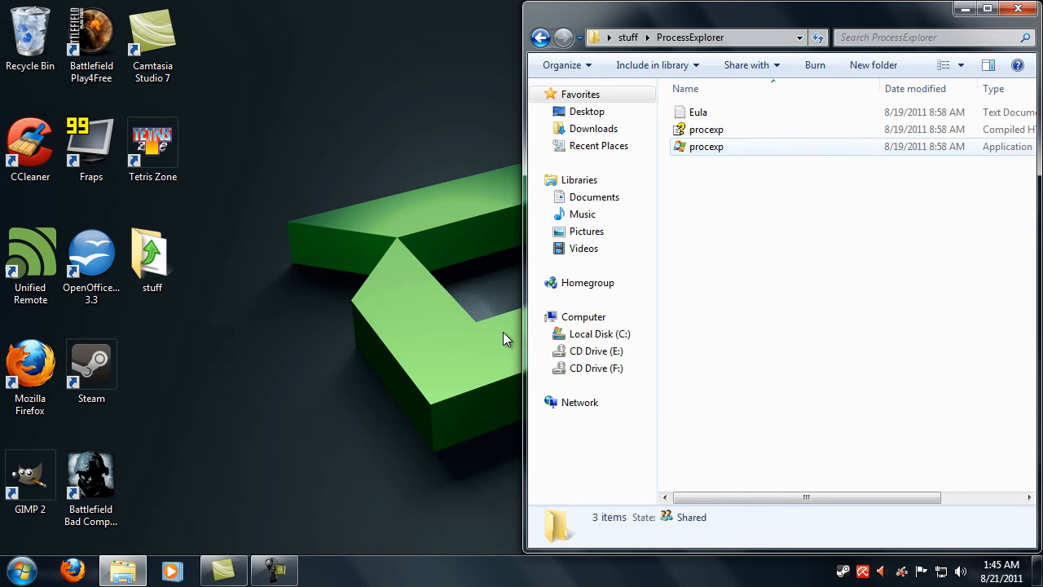
key(BackSpace)
Step: Open C:\Program Files in a new window docked to the left half
key(super)
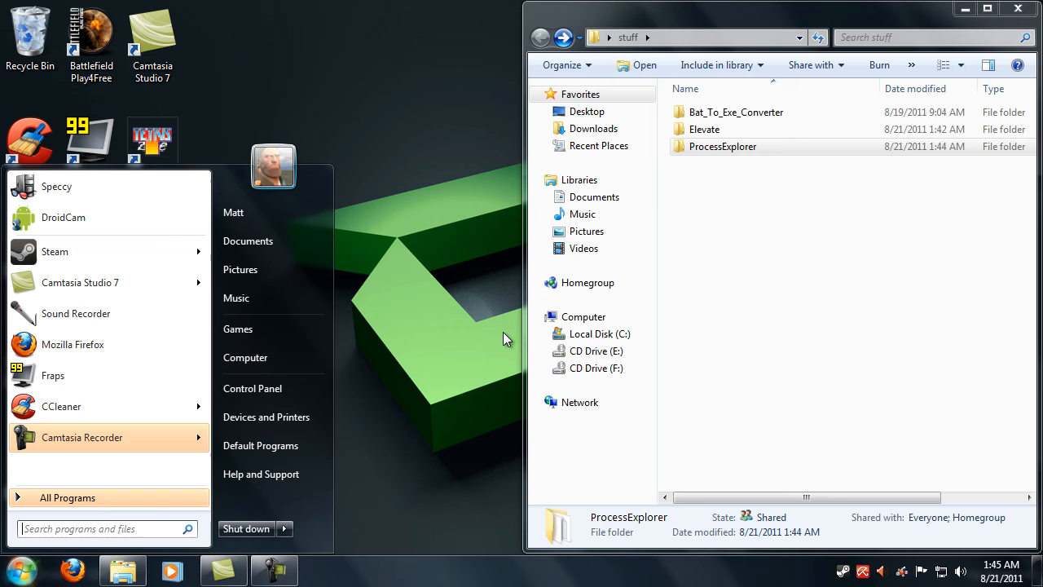
key(Right)
key(Escape)
key(super+e)
key(Return)
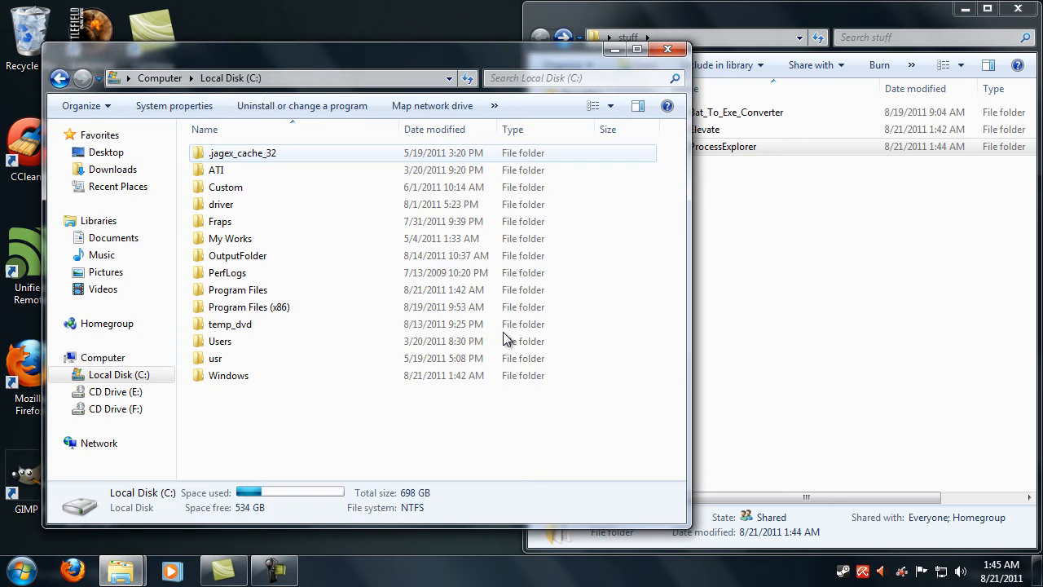
key(super+Left)
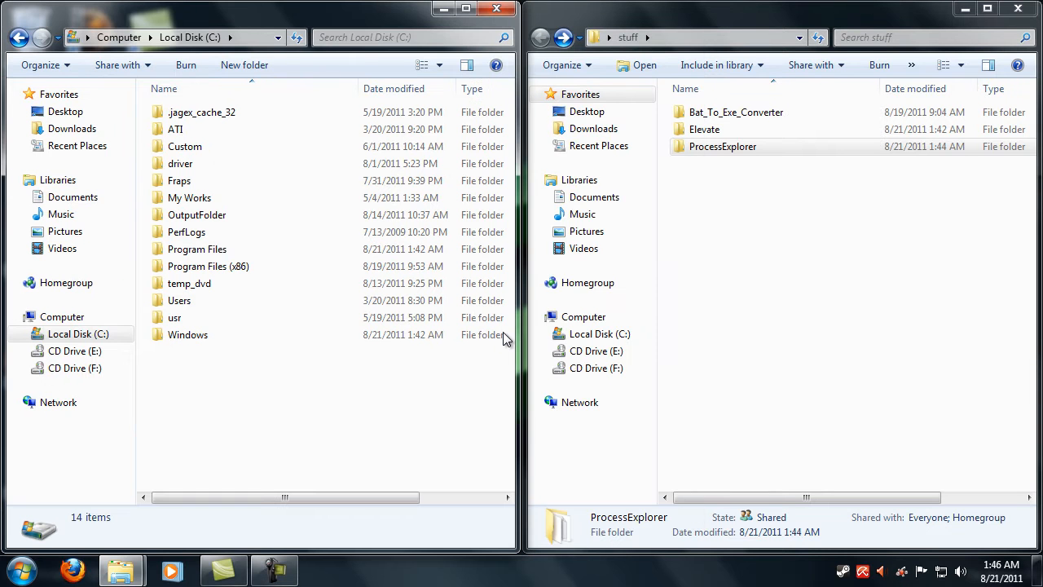
key(End)
text(pr)
key(Return)
text(mia)
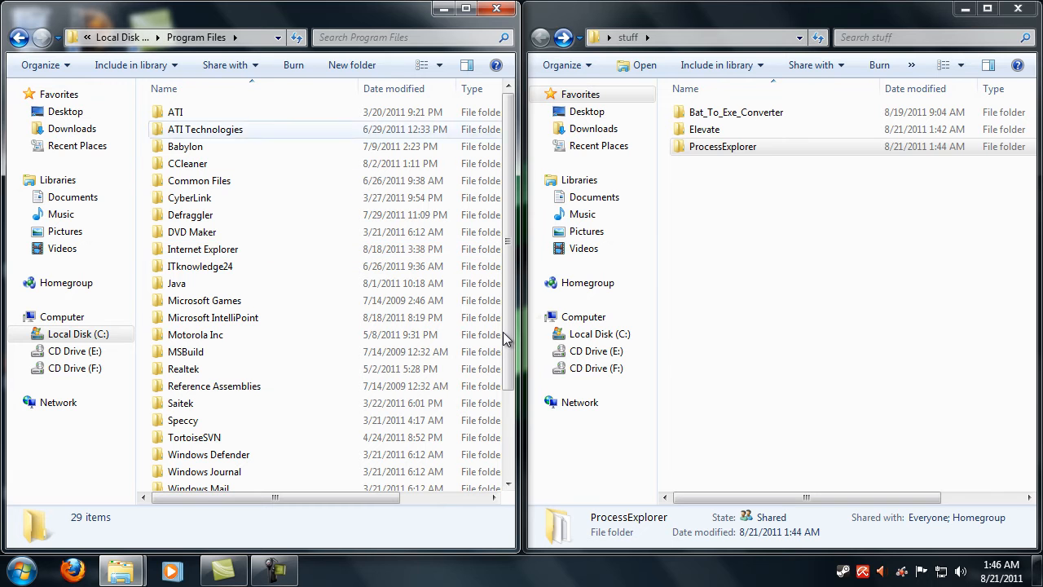
Step: Move ProcessExplorer into Program Files, close that window and open stuff\Elevate
mouse_move(723, 146)
mouse_down()
mouse_move(155, 102)
mouse_move(160, 110)
mouse_up()
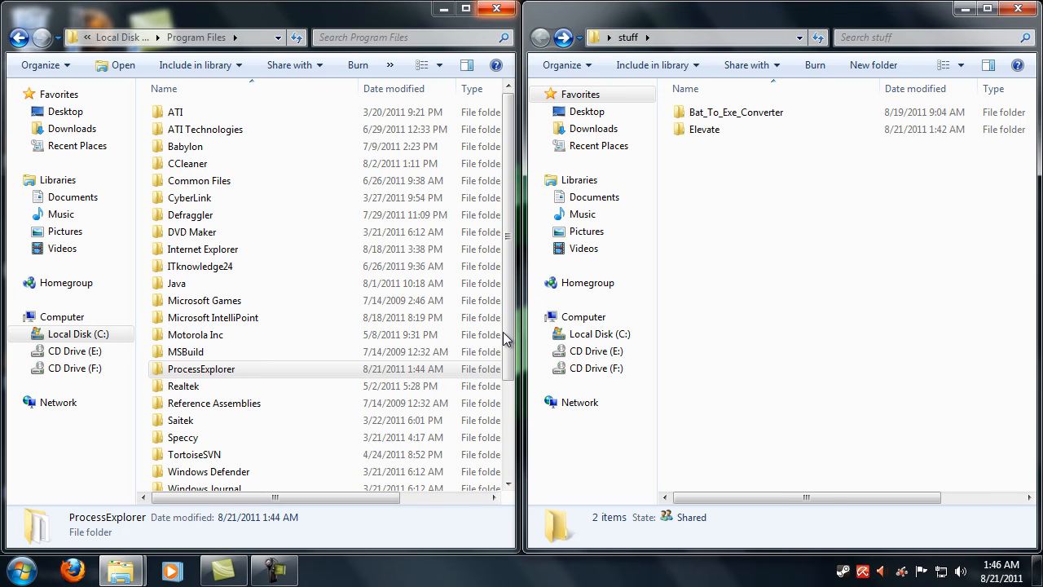
key(alt+F4)
key(Down)
key(Return)
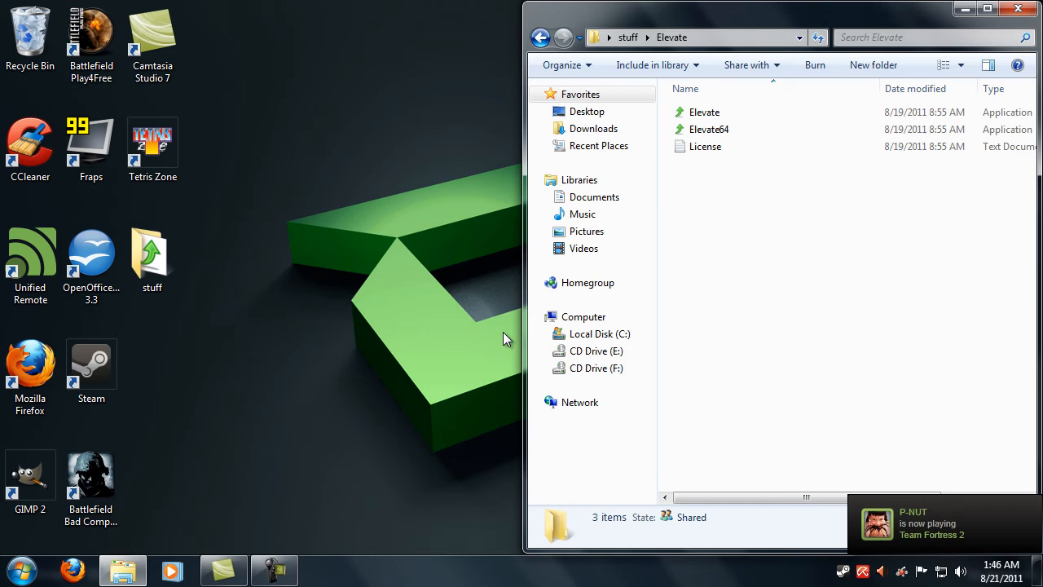
key(Down)
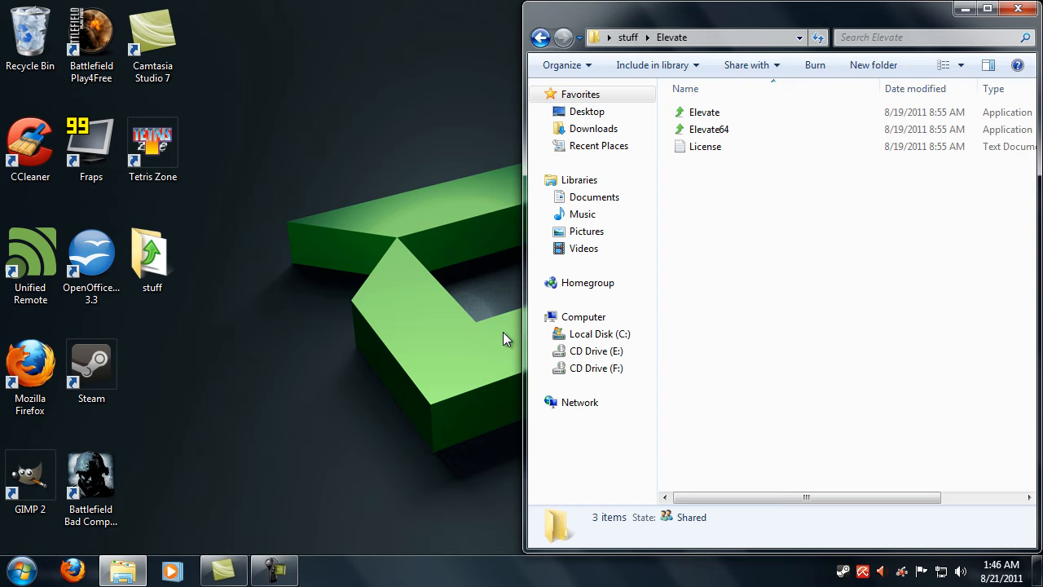
key(Down)
key(Up)
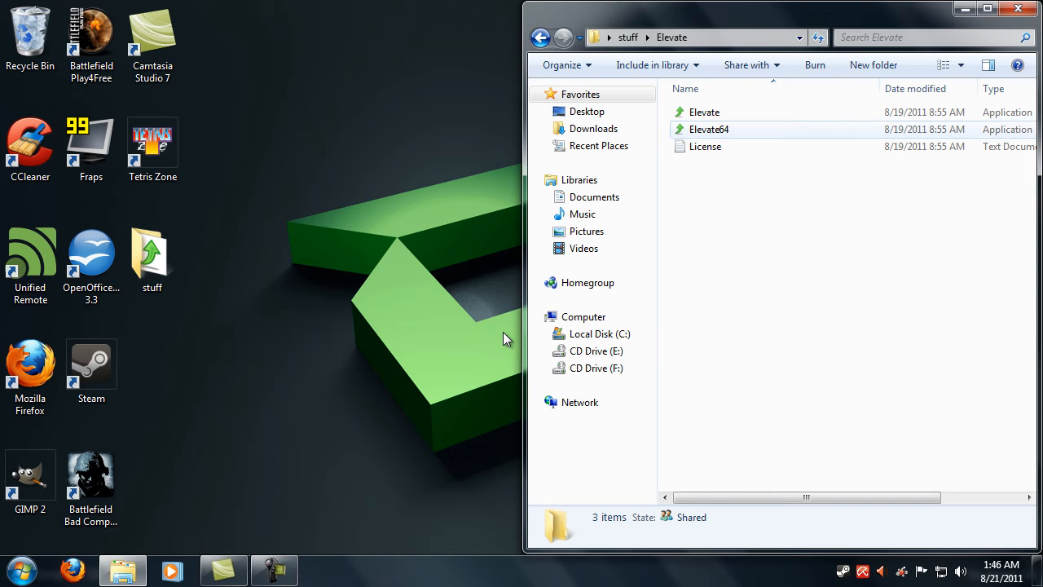
Step: Open C:\Windows in a Computer window docked to the left half
key(super)
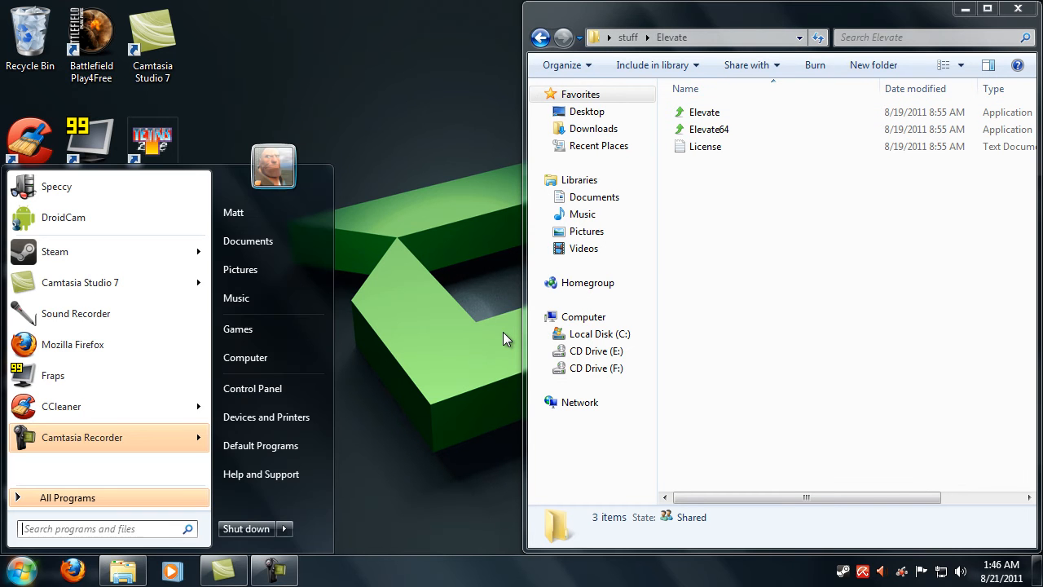
key(Right)
key(Down)
key(Down)
key(Down)
key(Return)
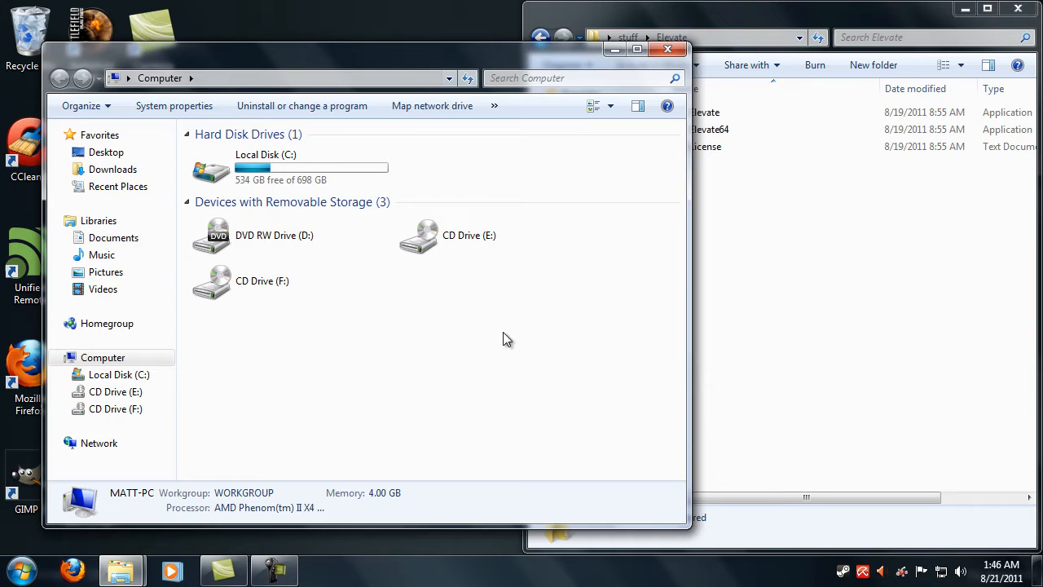
key(super+Left)
key(Down)
key(Return)
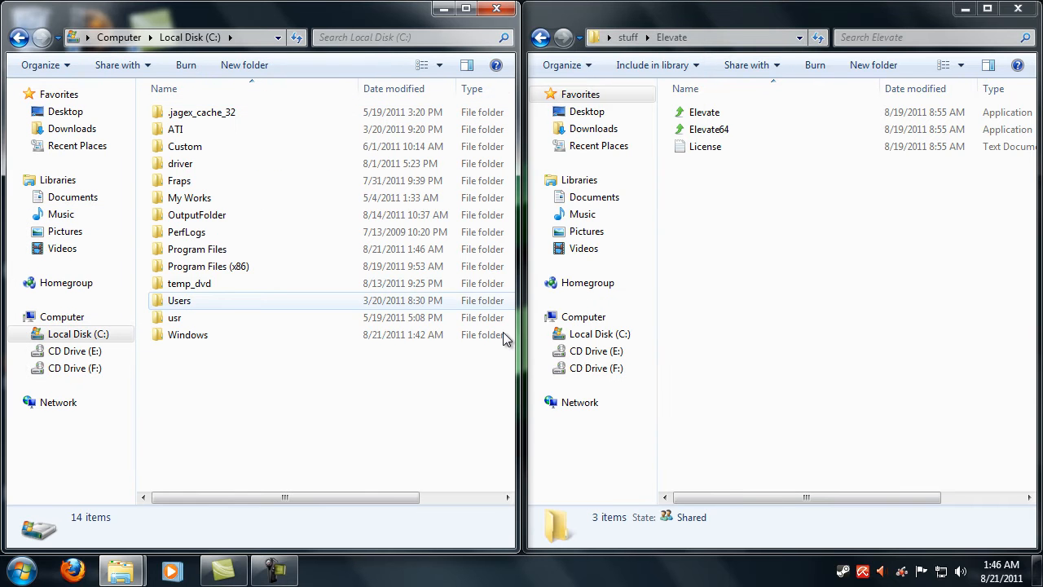
key(End)
key(Return)
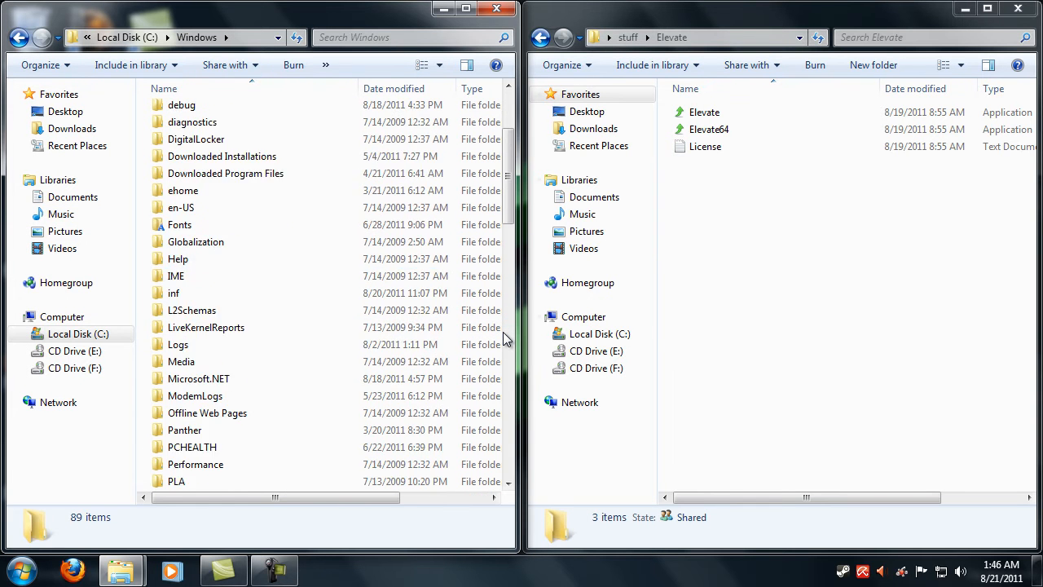
text(s)
key(End)
Step: Move Elevate.exe into the Windows folder, close it and return to stuff
key(alt+Tab)
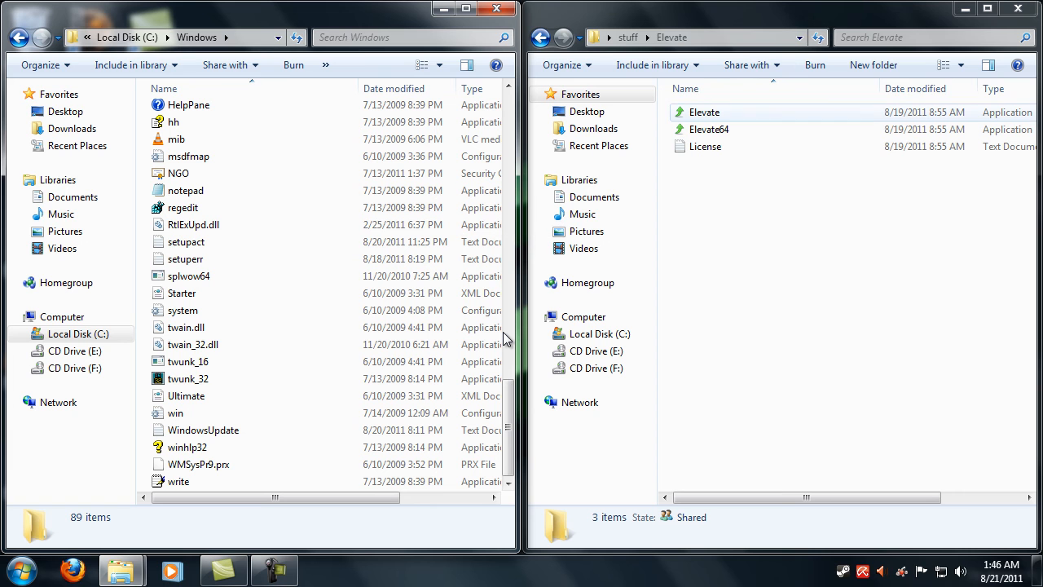
key(End)
key(Home)
key(ctrl+Down)
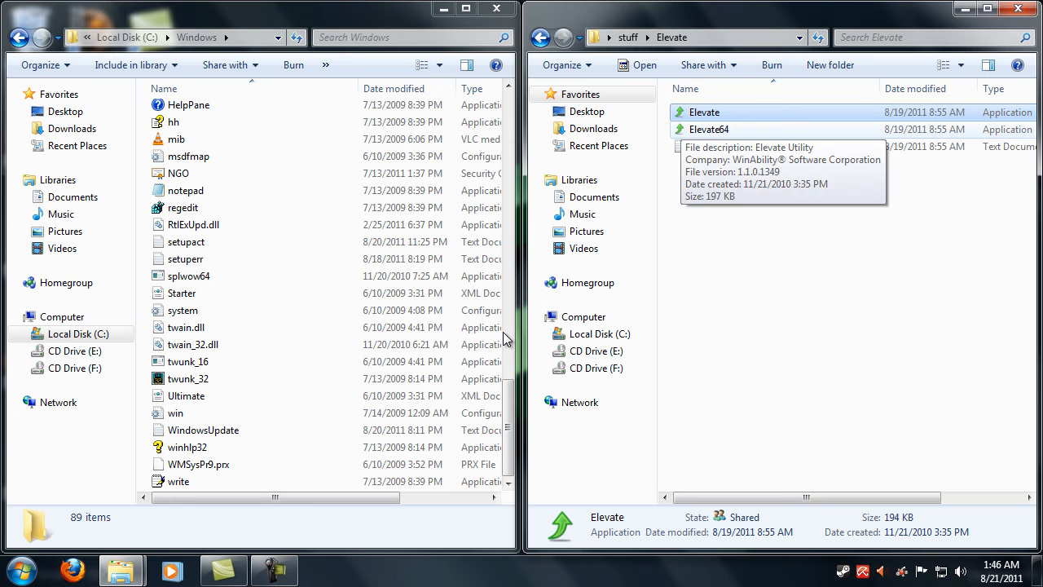
key(Down)
key(Up)
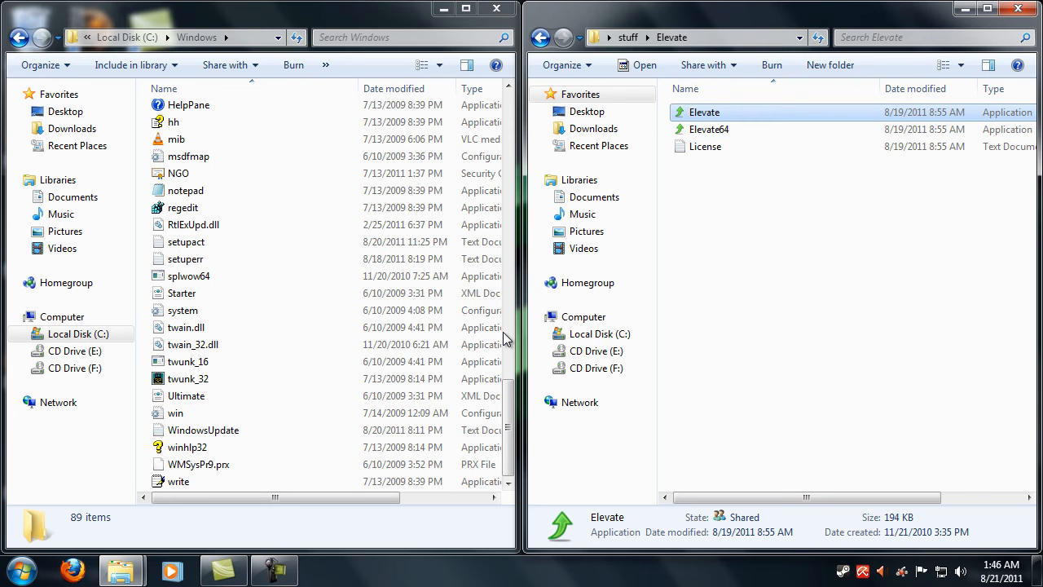
drag(704, 111, 155, 184)
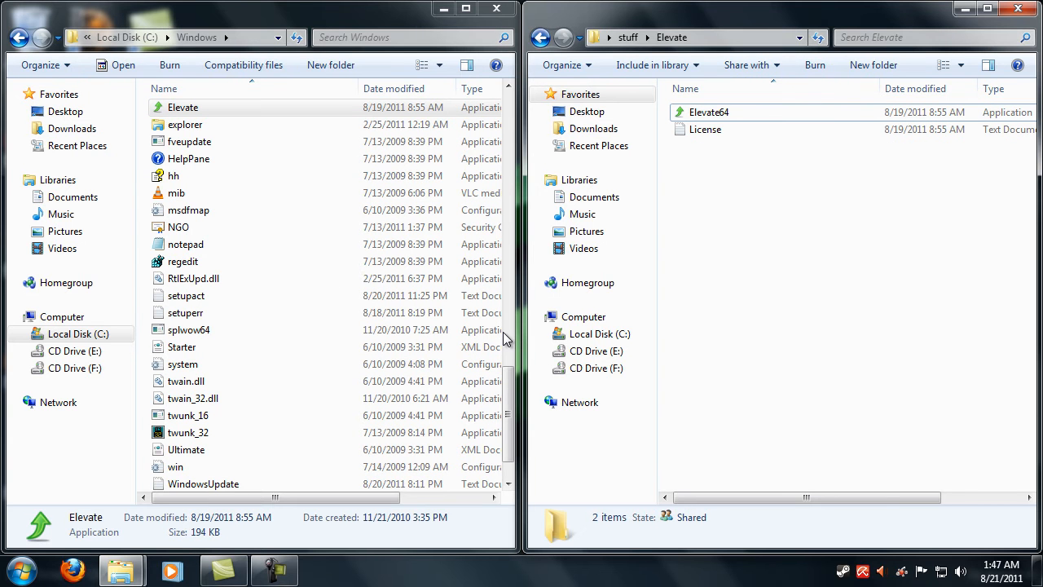
key(alt+F4)
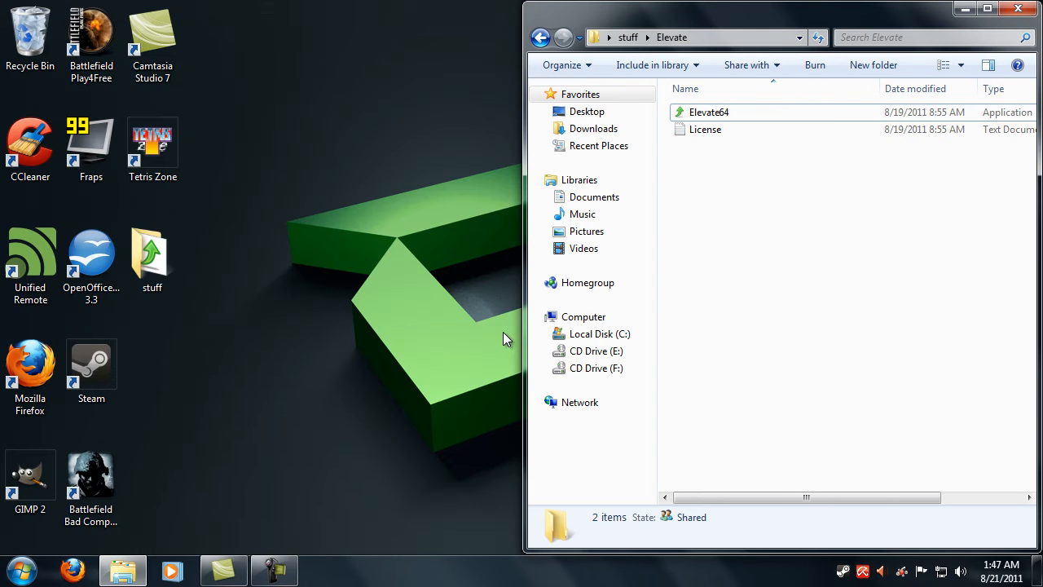
key(BackSpace)
Step: Create a New > Text Document on the desktop and open it in Notepad
right_click(505, 338)
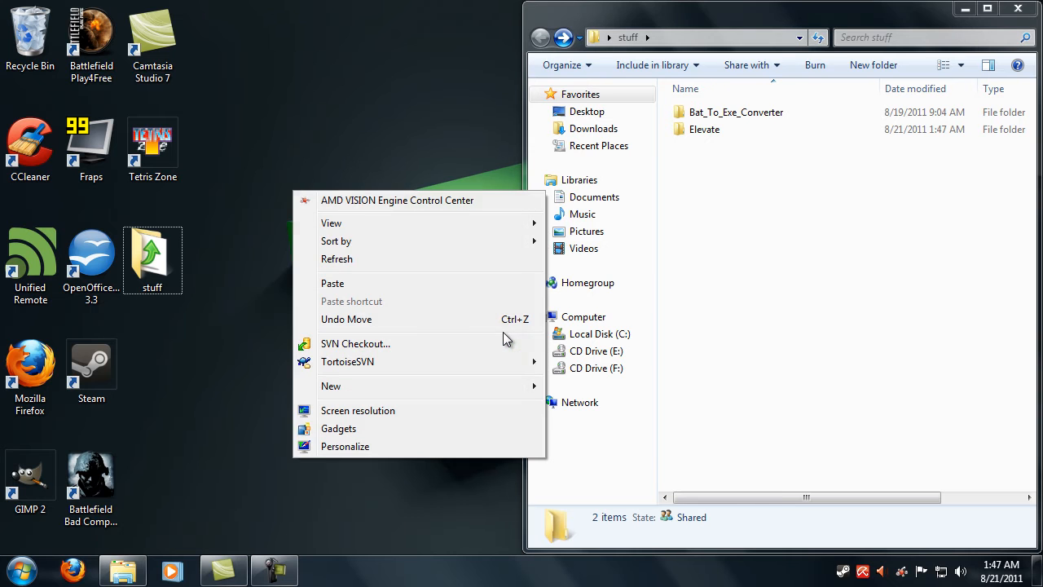
key(Down)
key(Down)
key(Down)
key(Right)
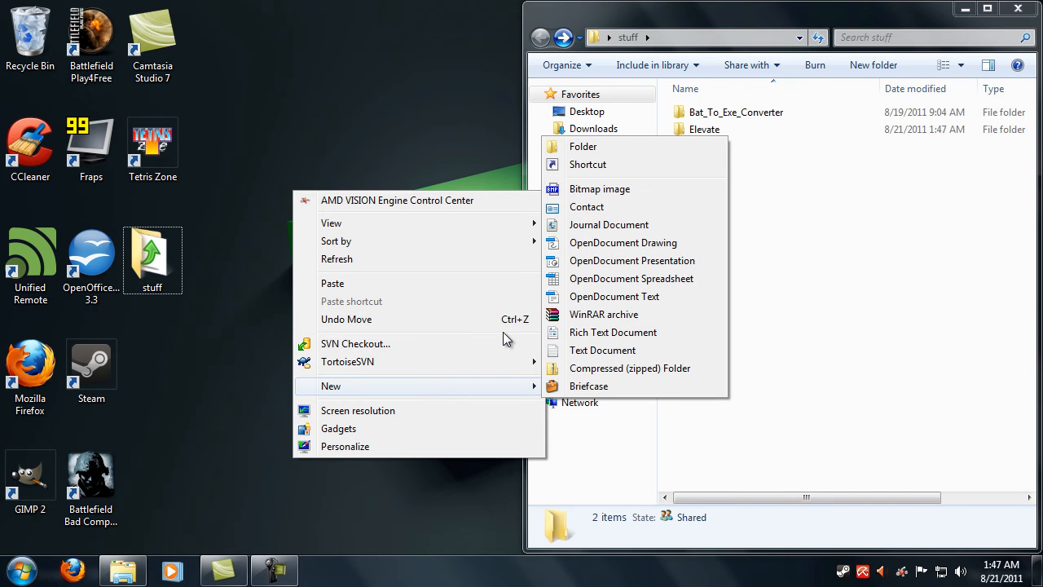
key(Up)
key(Down)
key(Up)
key(Up)
key(Up)
key(Return)
key(Return)
key(Return)
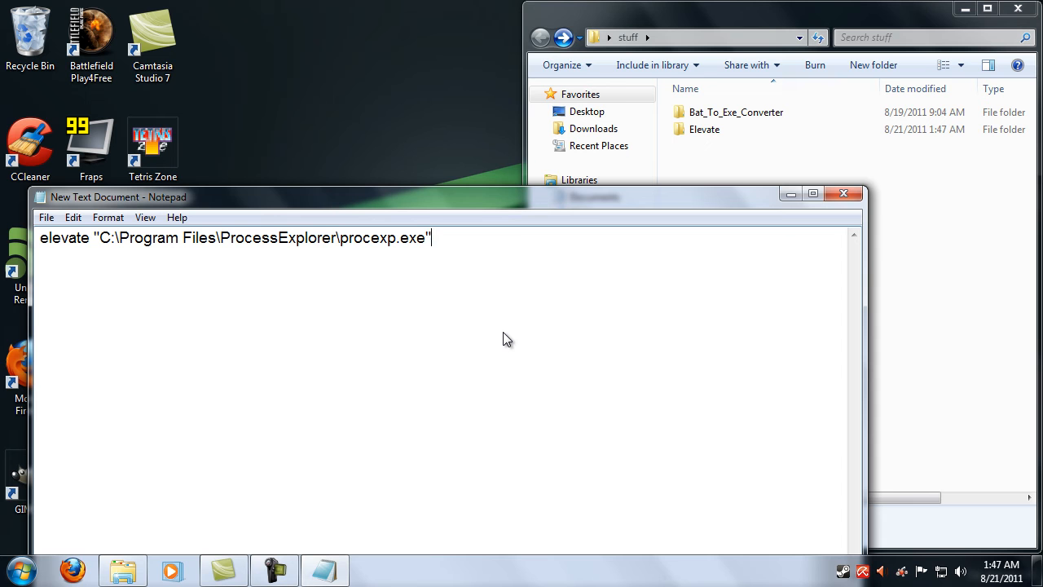
Step: Save as New Text Document.bat with type All Files, then close Notepad
key(alt+f)
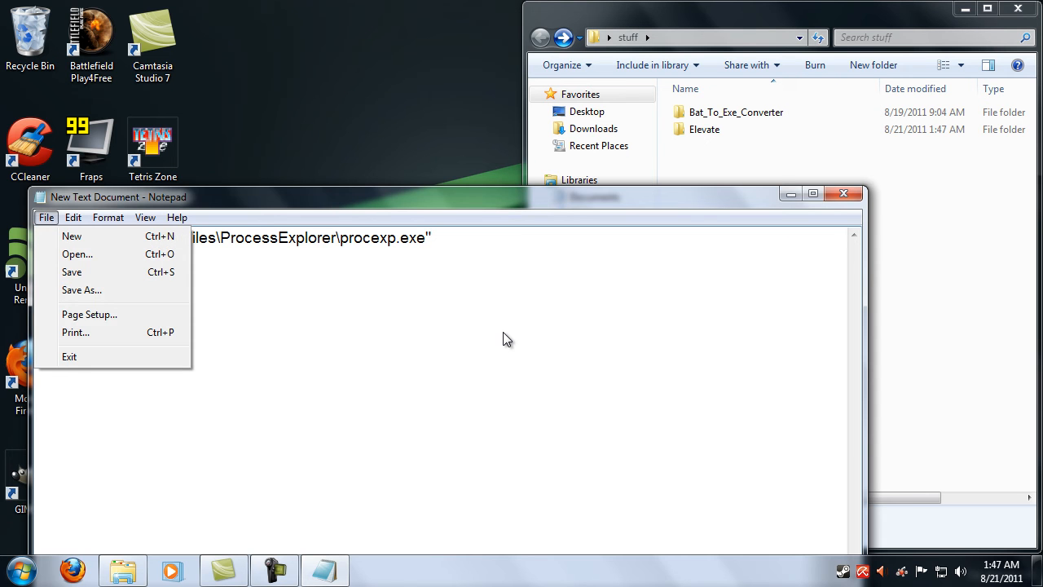
key(a)
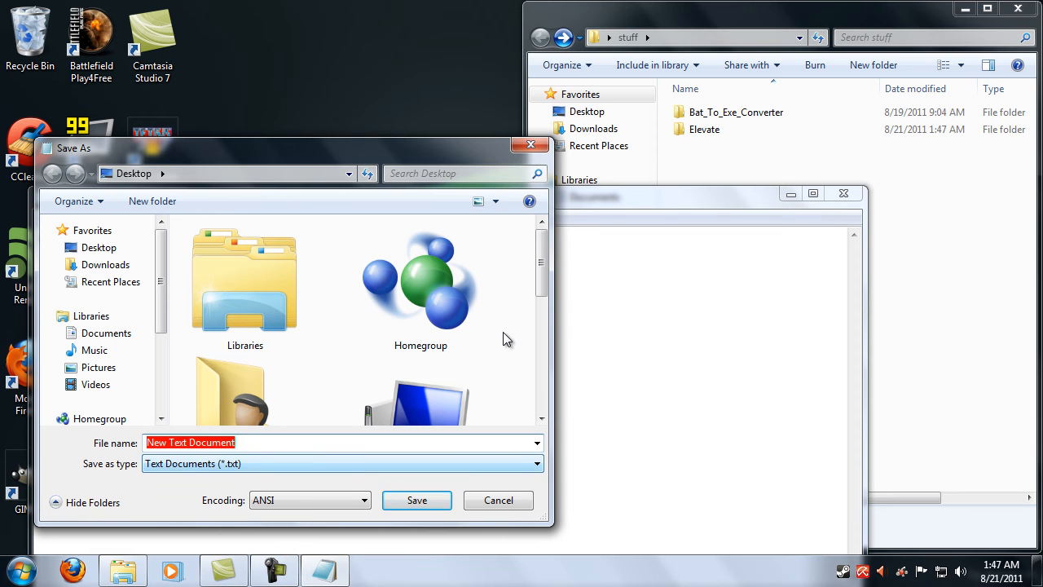
key(Tab)
key(alt+Down)
key(Down)
key(Return)
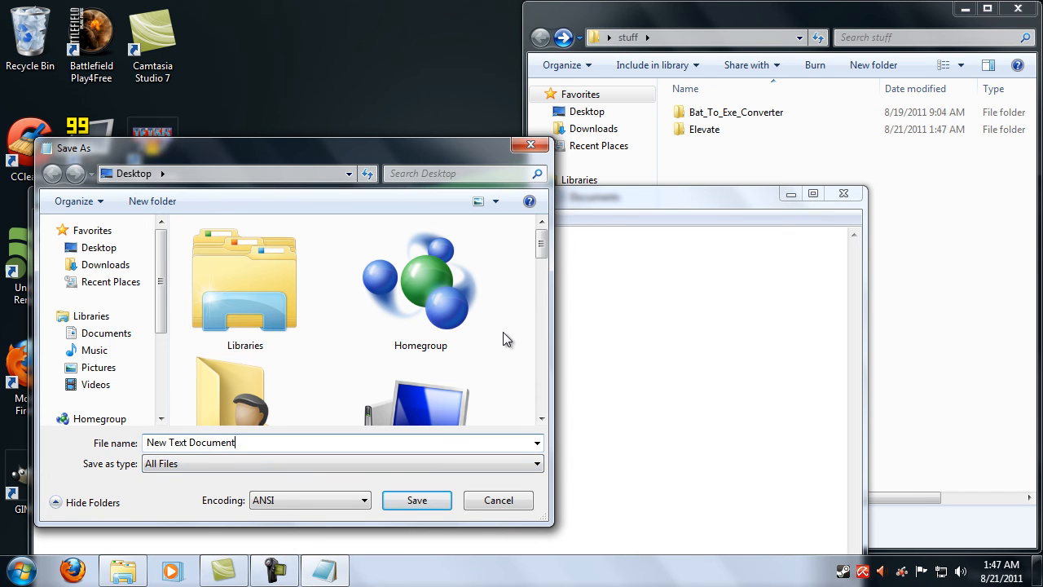
text(.bat)
key(Return)
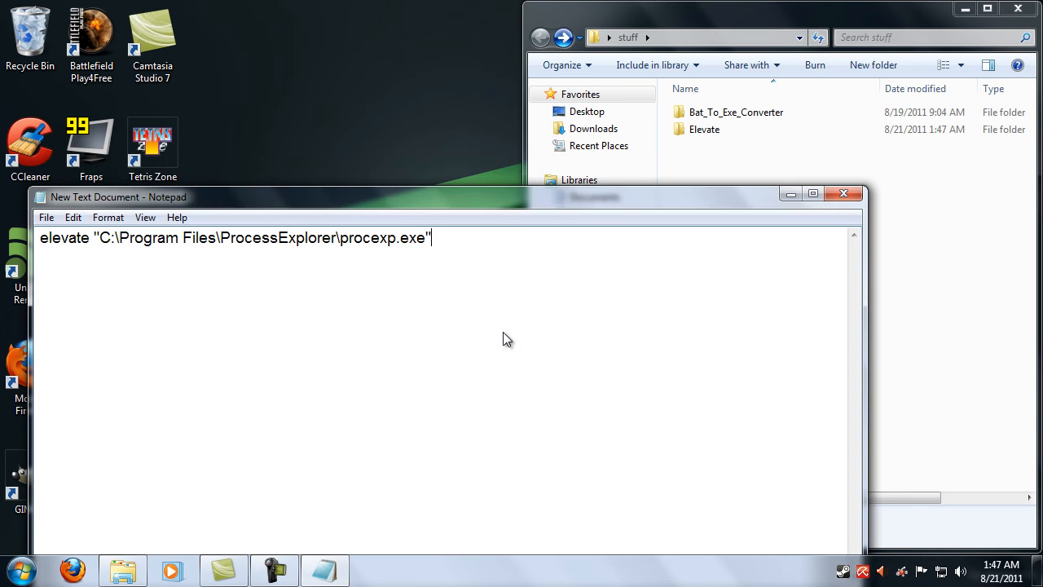
key(alt+F4)
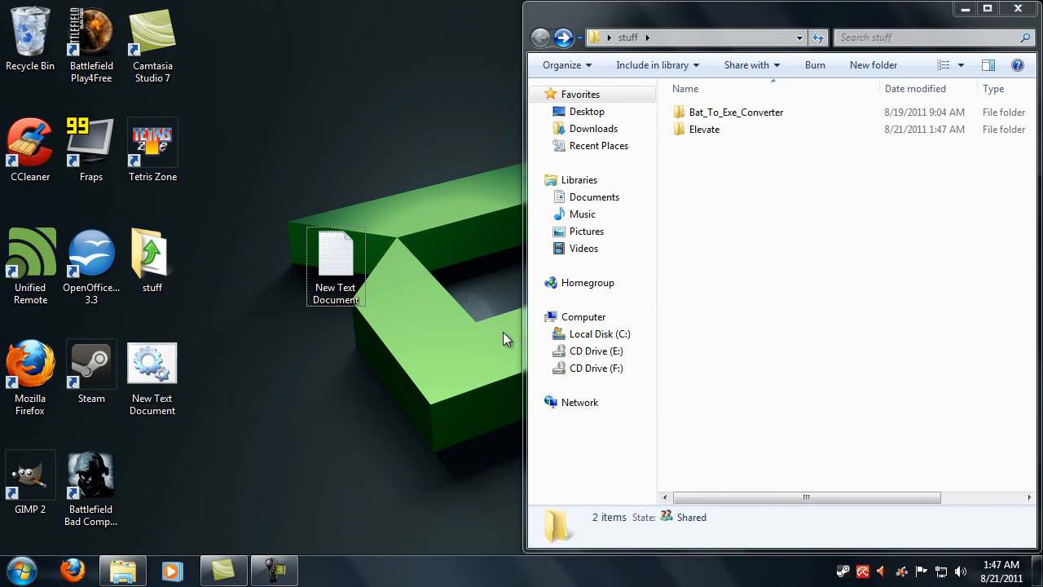
key(Return)
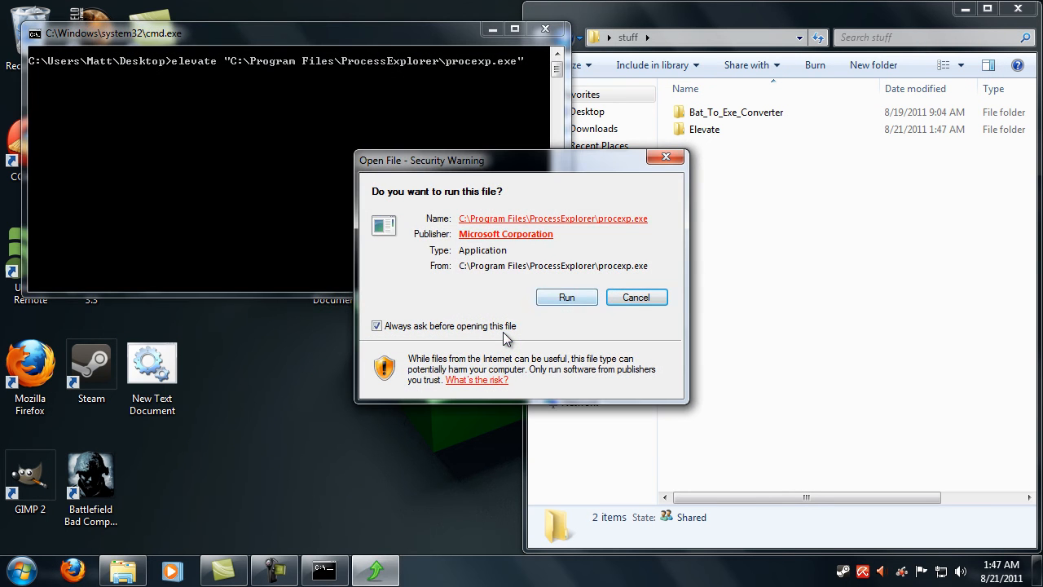
key(Return)
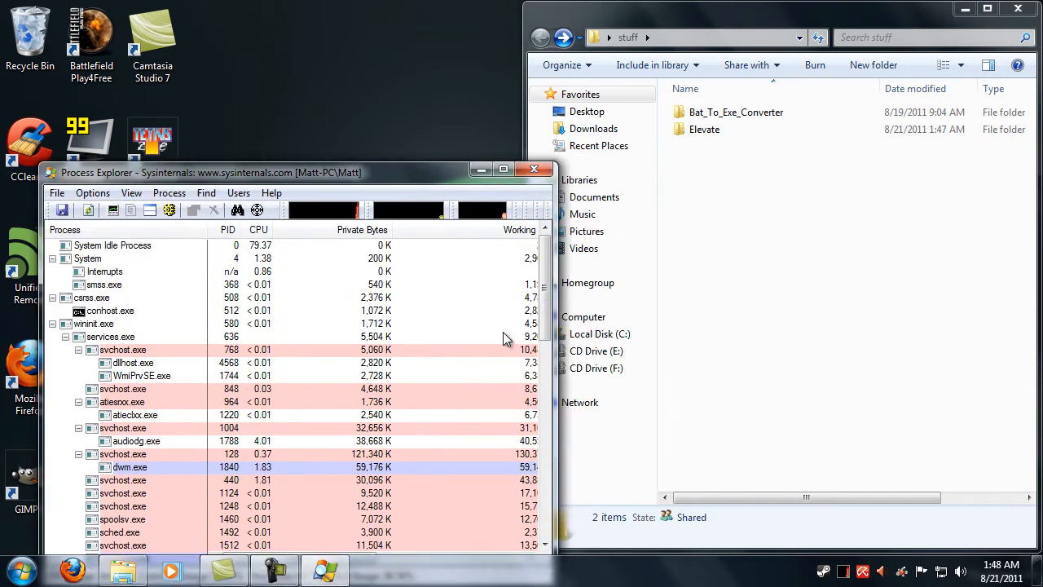
key(alt+F4)
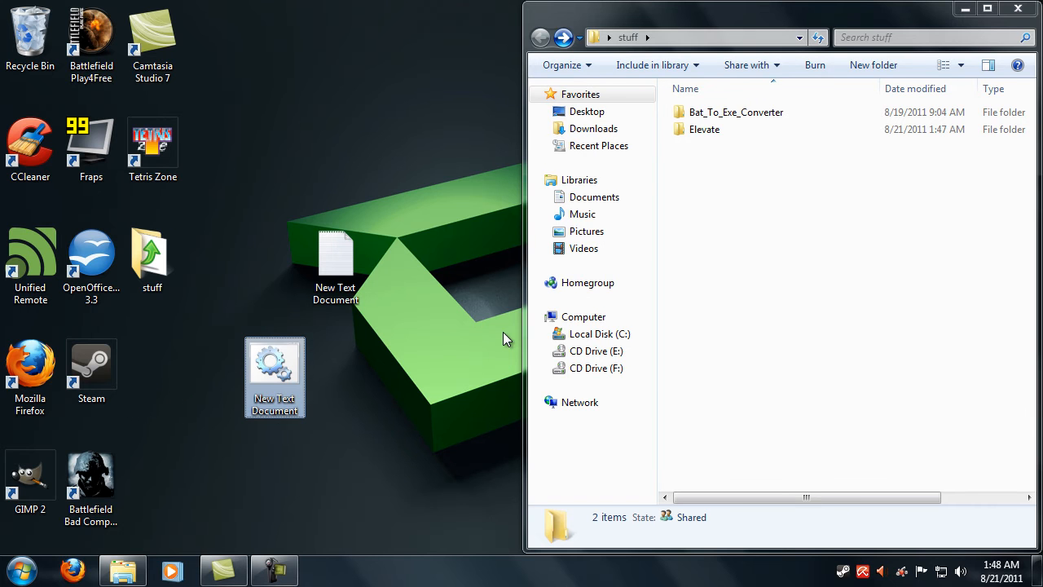
click(505, 338)
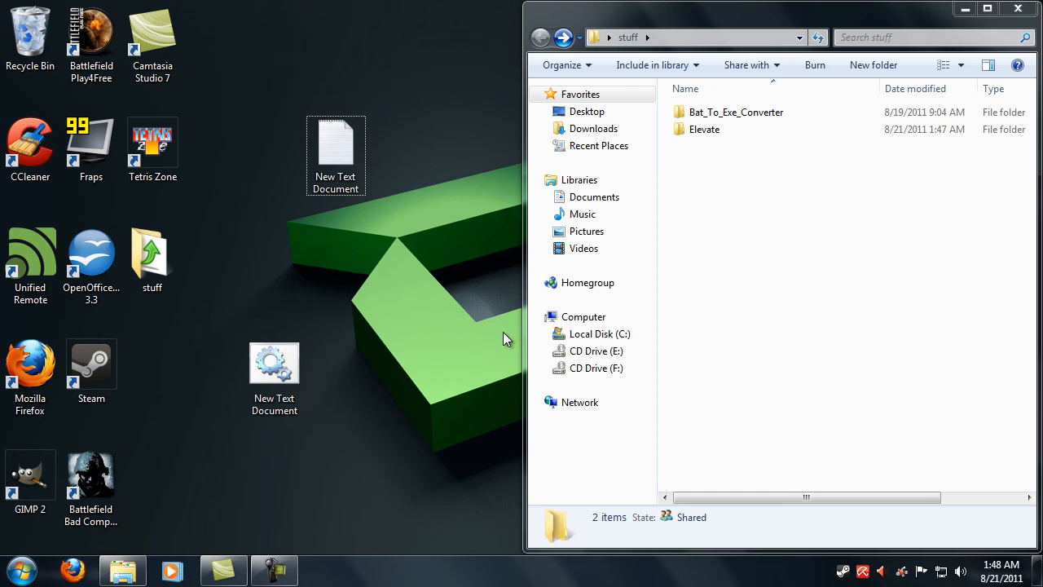
Step: Launch Bat To Exe Converter from its folder to compile New Text Document.bat
key(Return)
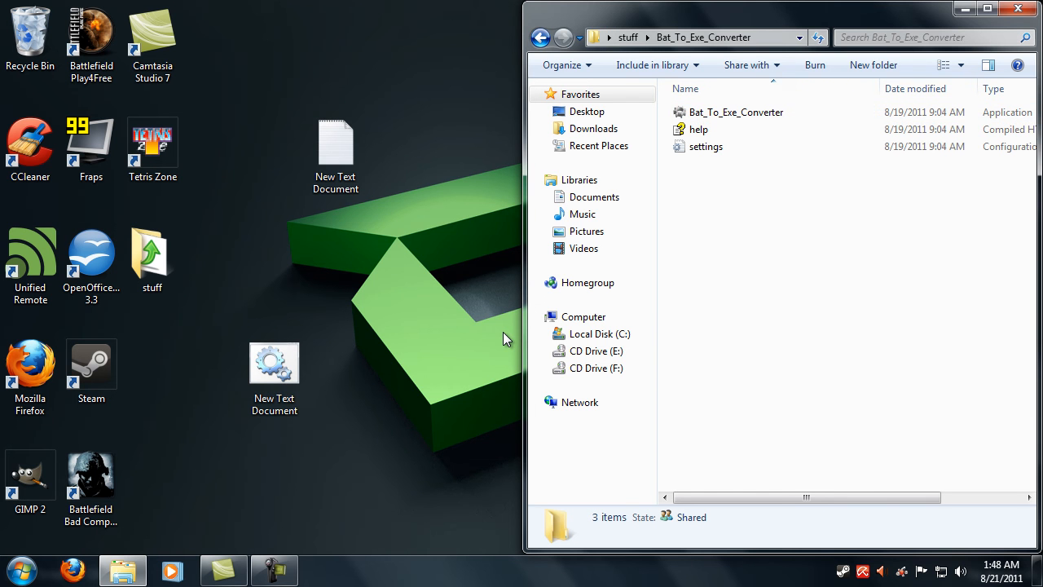
key(Up)
key(Return)
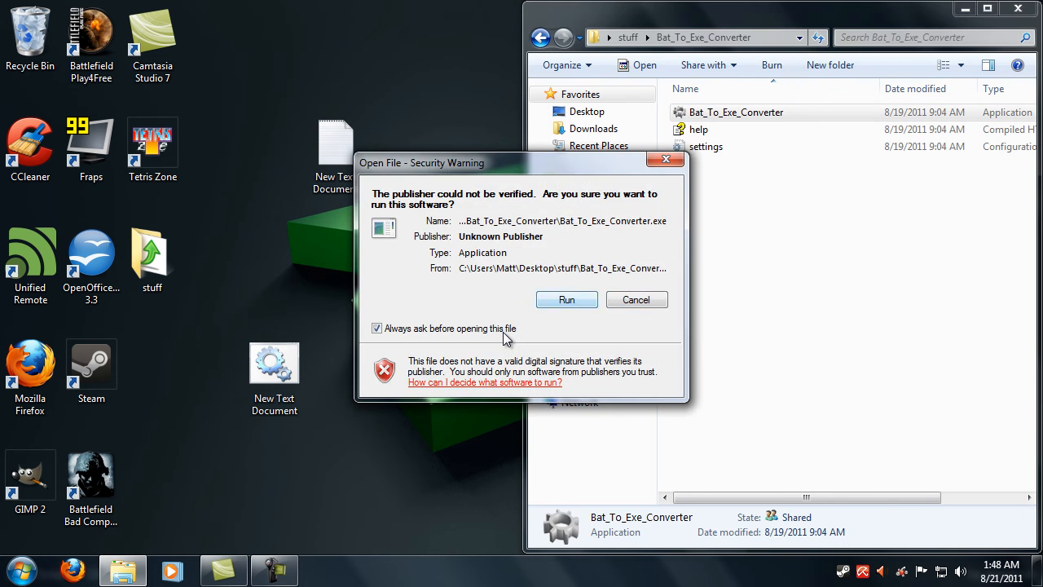
key(Return)
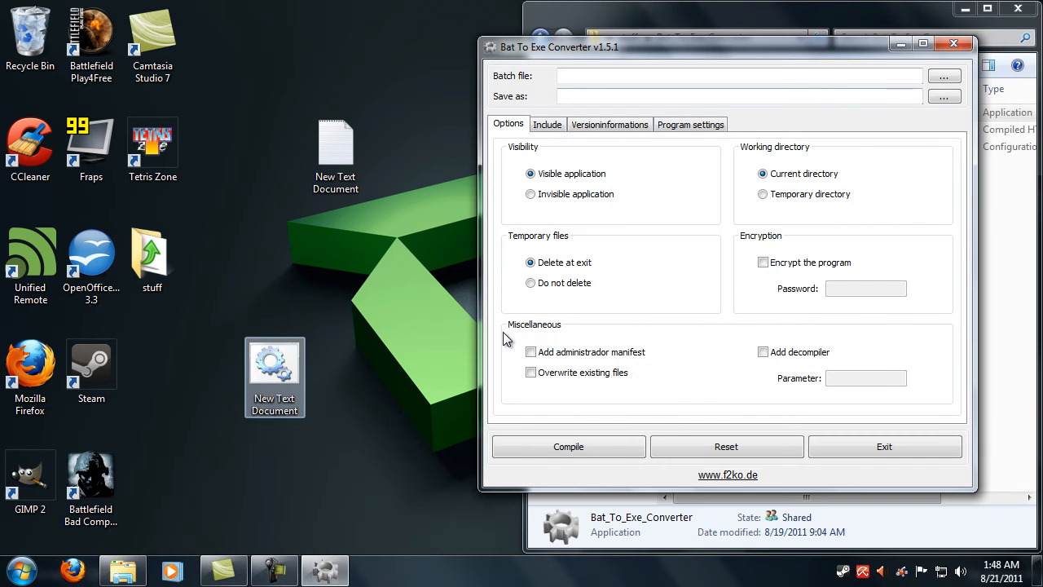
click(508, 338)
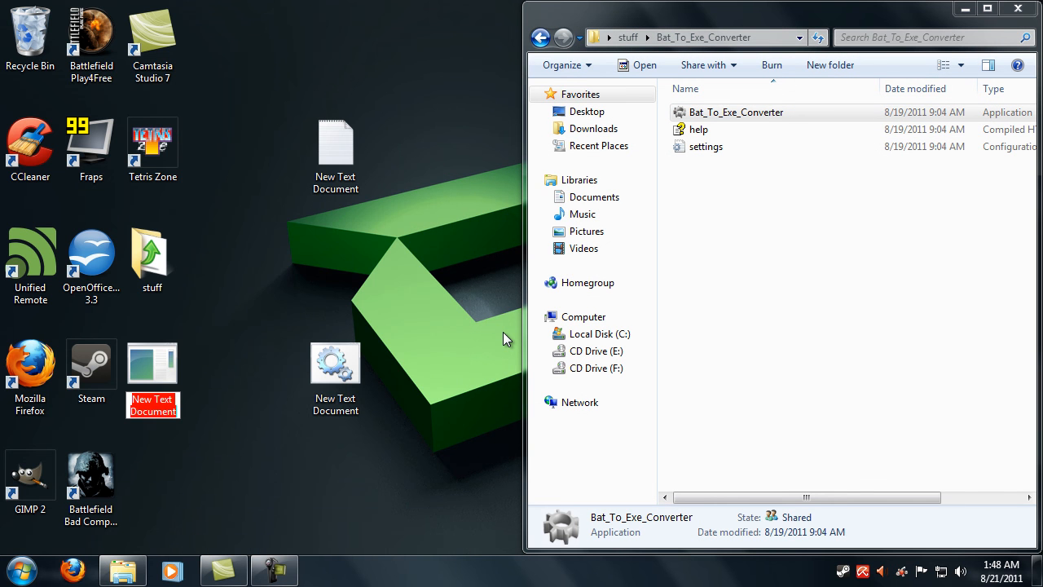
text(taskmgr)
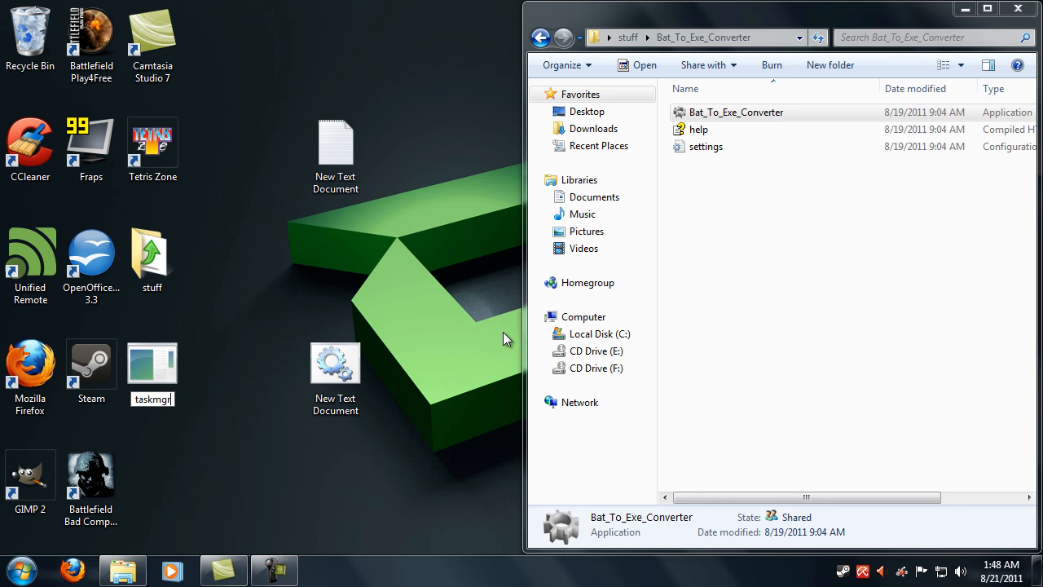
Step: Confirm the name taskmgr and open C:\Windows\System32 snapped to the right half
key(Return)
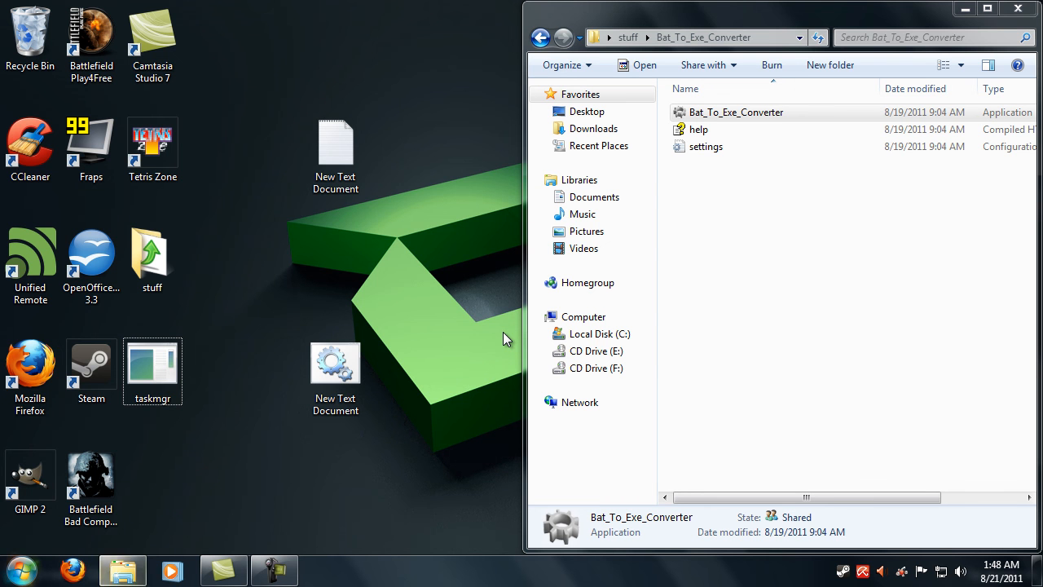
key(super)
key(Escape)
key(super+e)
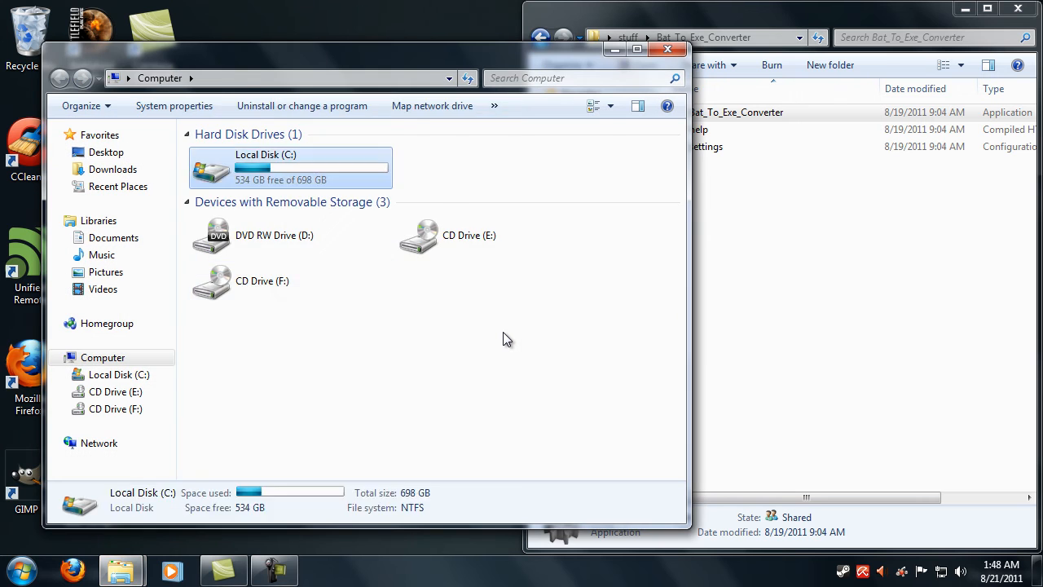
key(Return)
text(win)
key(Return)
text(r)
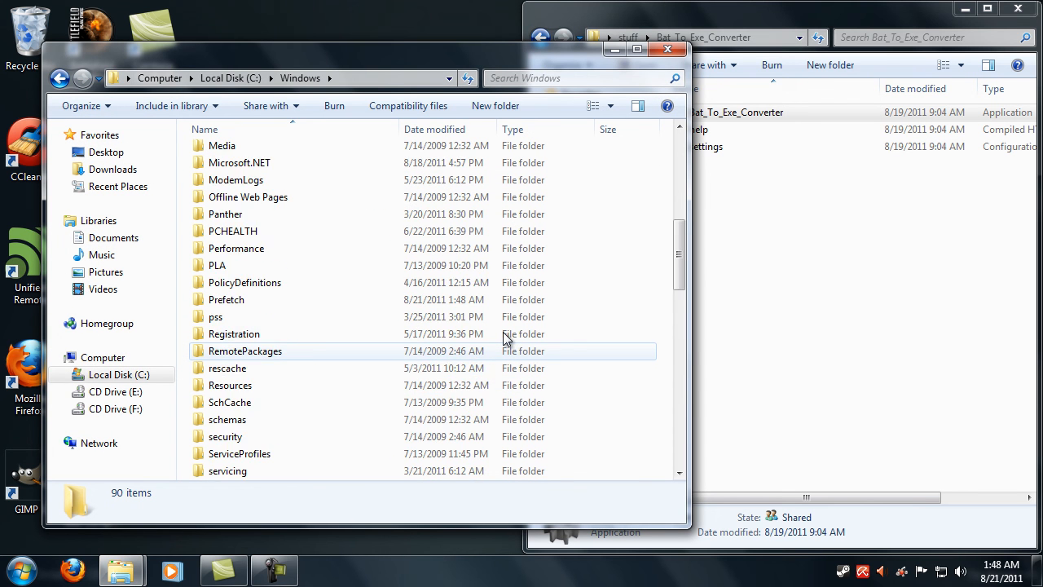
text(system3)
key(Return)
text(d)
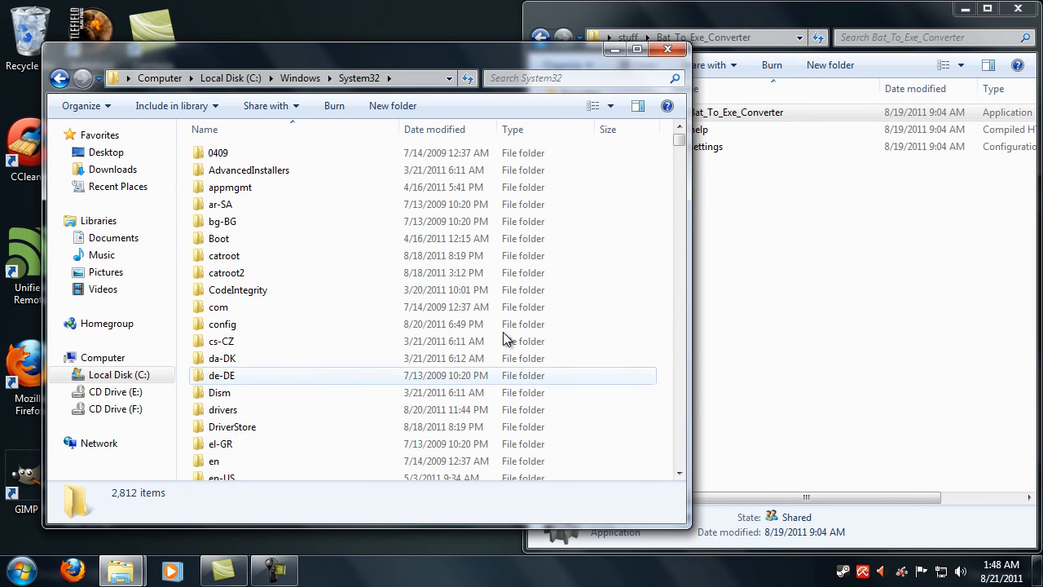
key(super+Right)
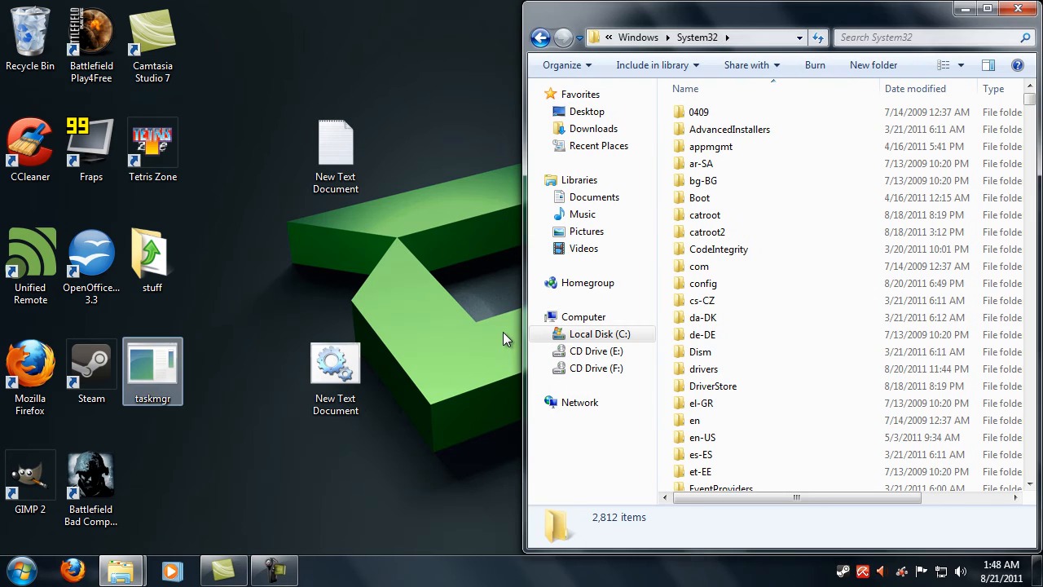
Step: Move the compiled taskmgr.exe into System32 to replace Task Manager with Process Explorer
drag(152, 367, 717, 269)
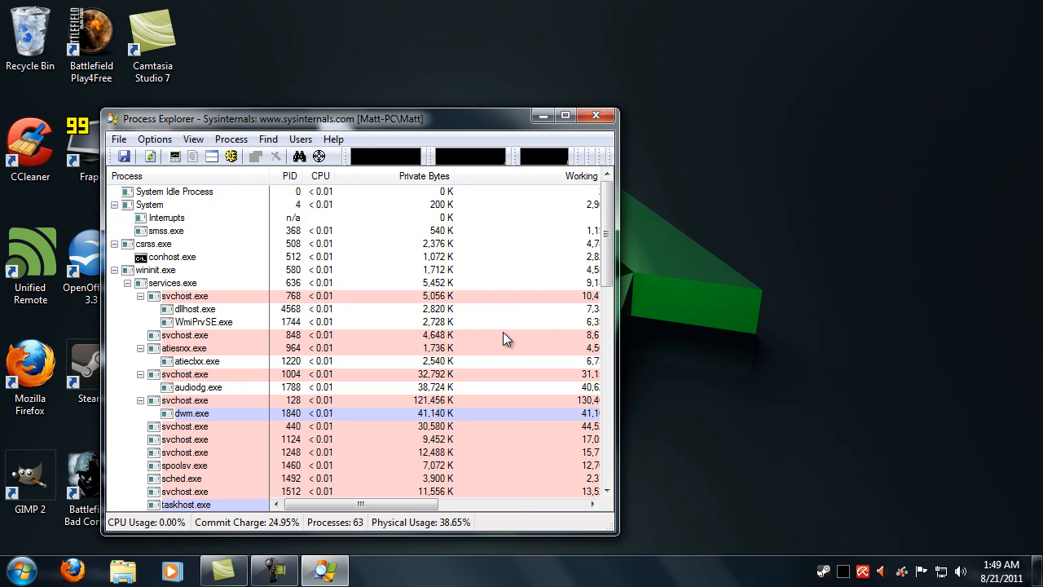
scroll(506, 338, down, 5)
scroll(505, 338, down, 5)
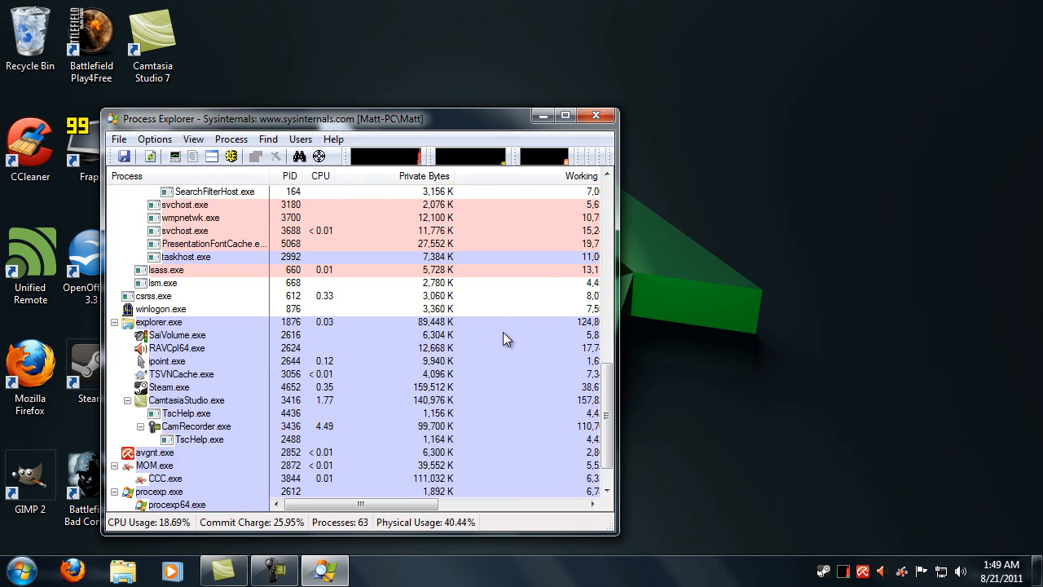
scroll(505, 338, up, 10)
scroll(505, 338, down, 5)
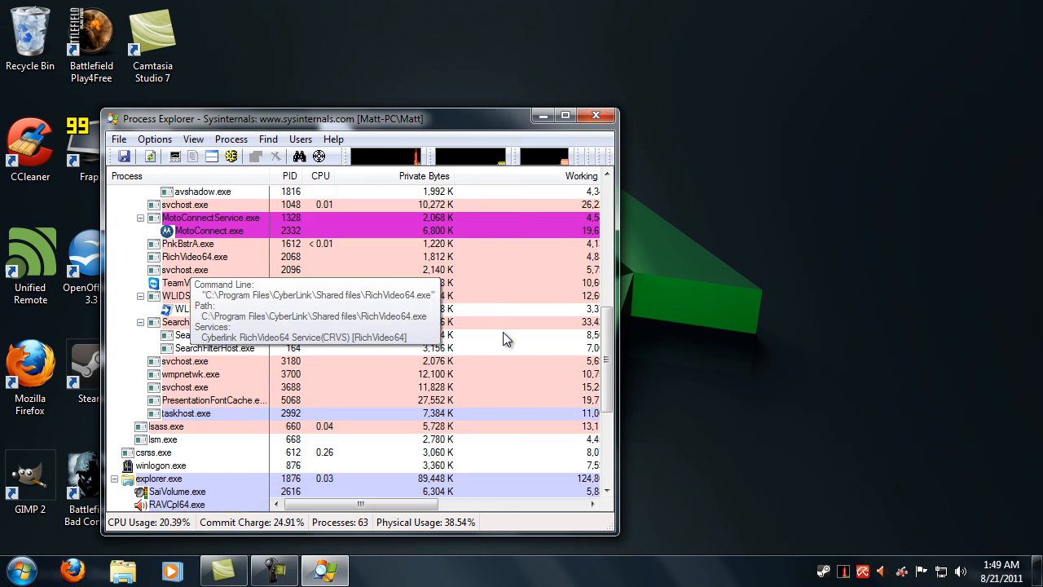